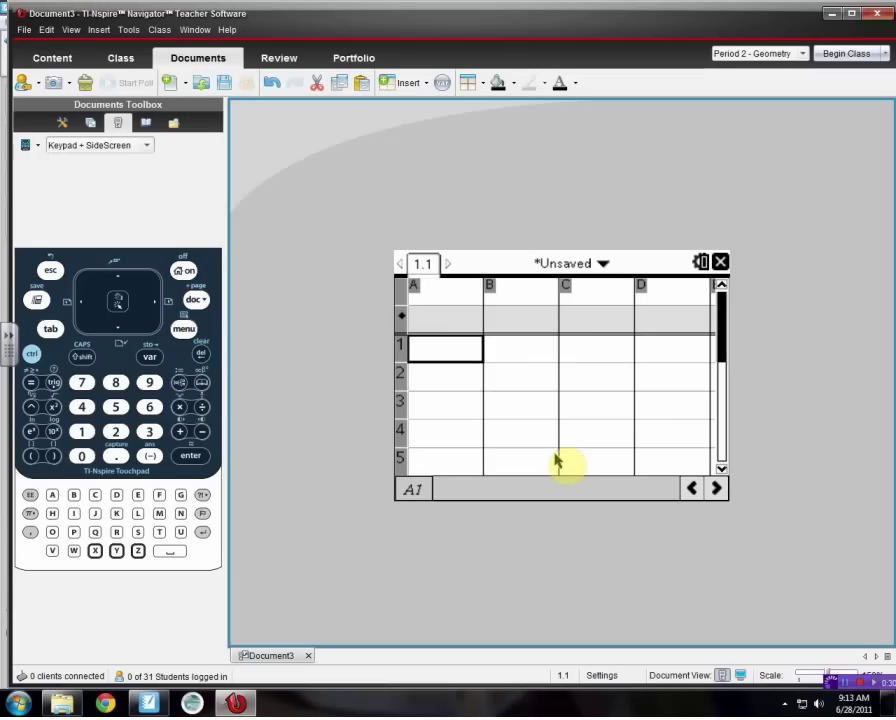
Enter 8, 10, 12, 14, 16 and 18 in column A, rows 1 to 6
{"action": "type", "text": "8"}
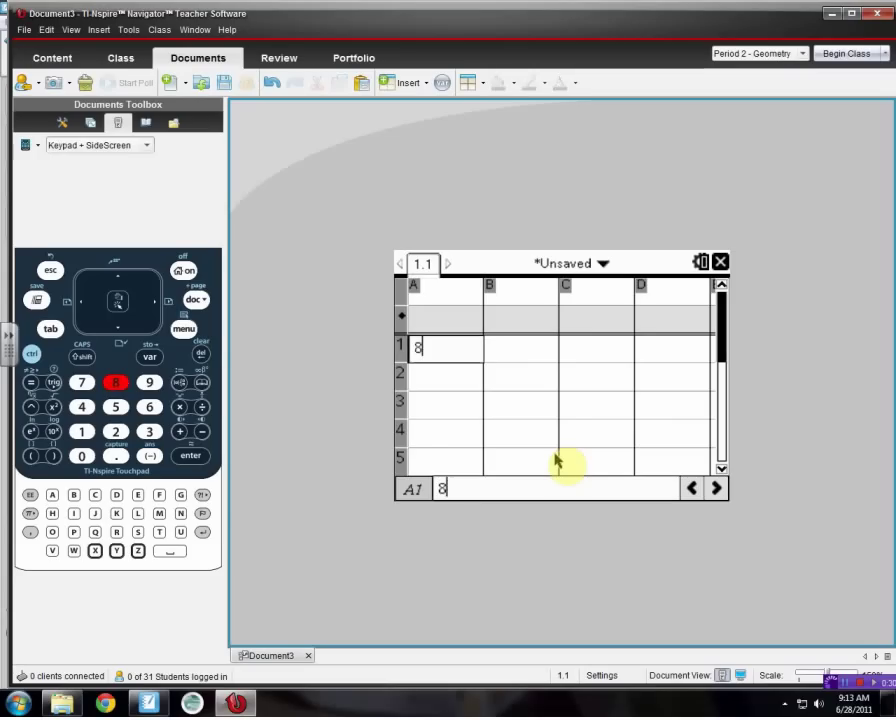
{"action": "key", "text": "Down"}
{"action": "type", "text": "10"}
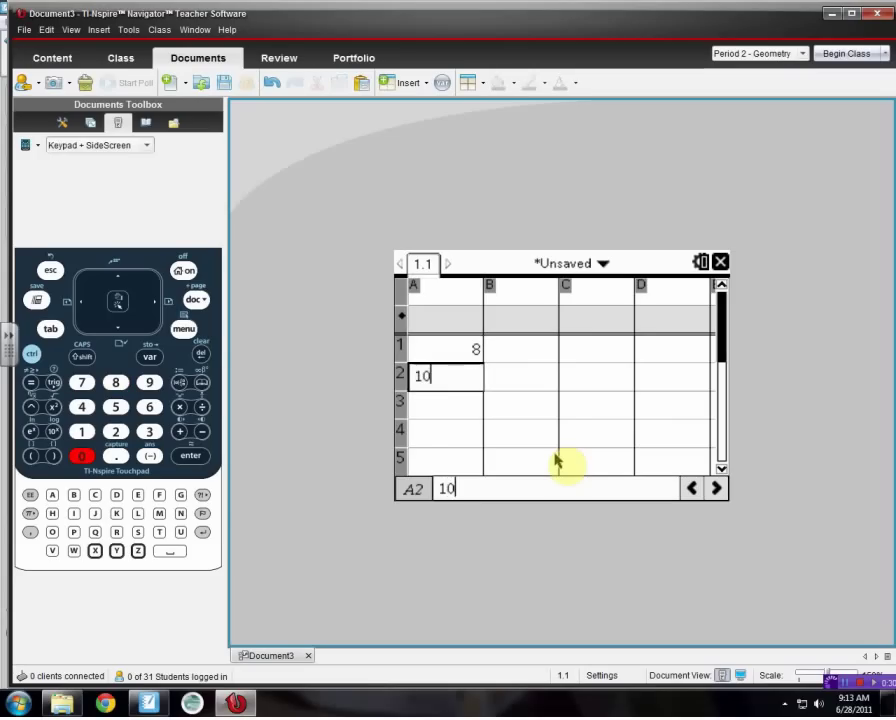
{"action": "key", "text": "Down"}
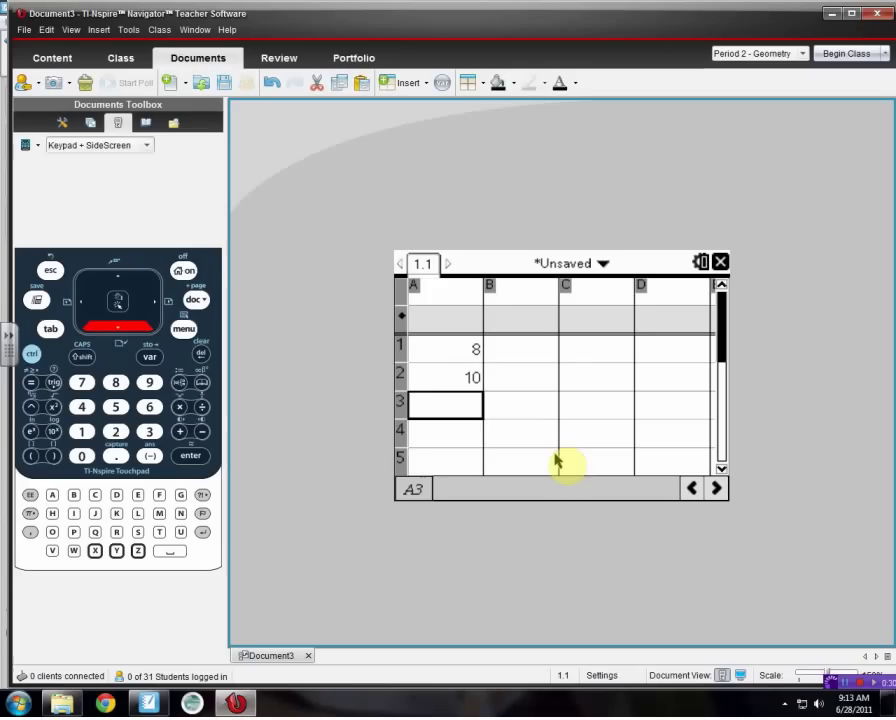
{"action": "type", "text": "12"}
{"action": "key", "text": "Down"}
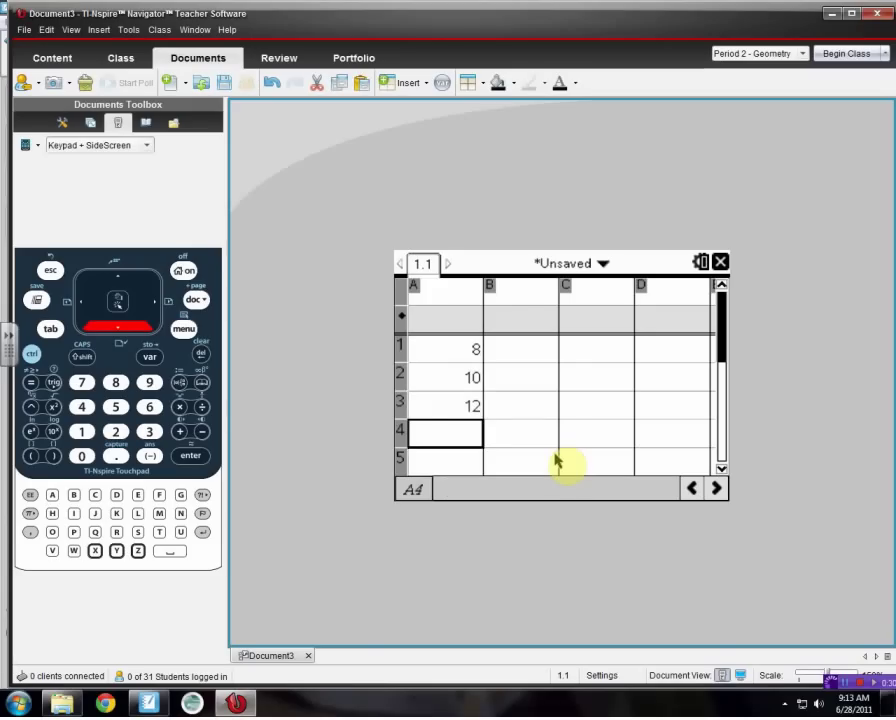
{"action": "type", "text": "14"}
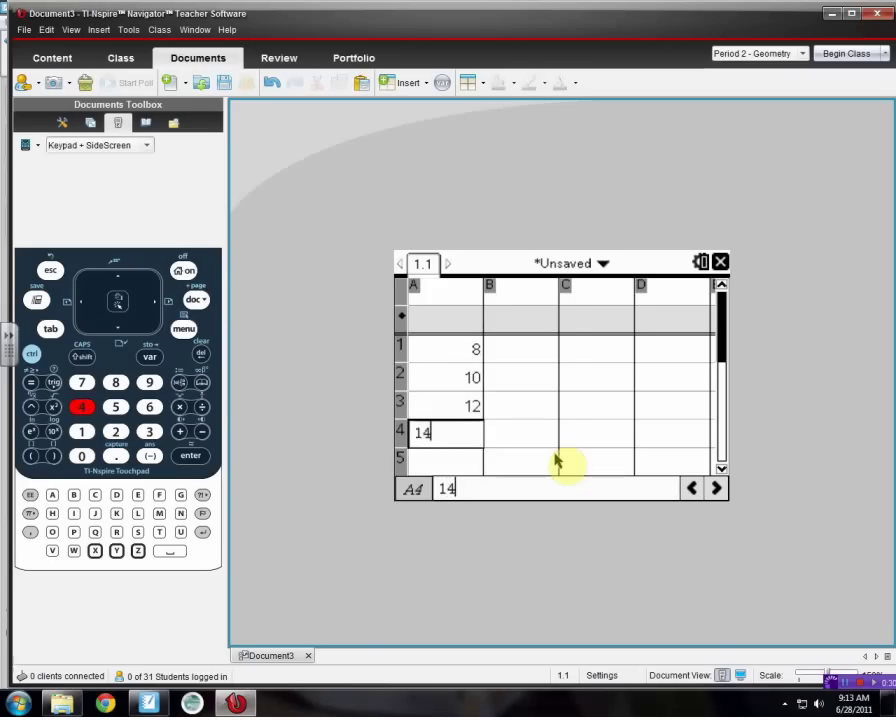
{"action": "key", "text": "Down"}
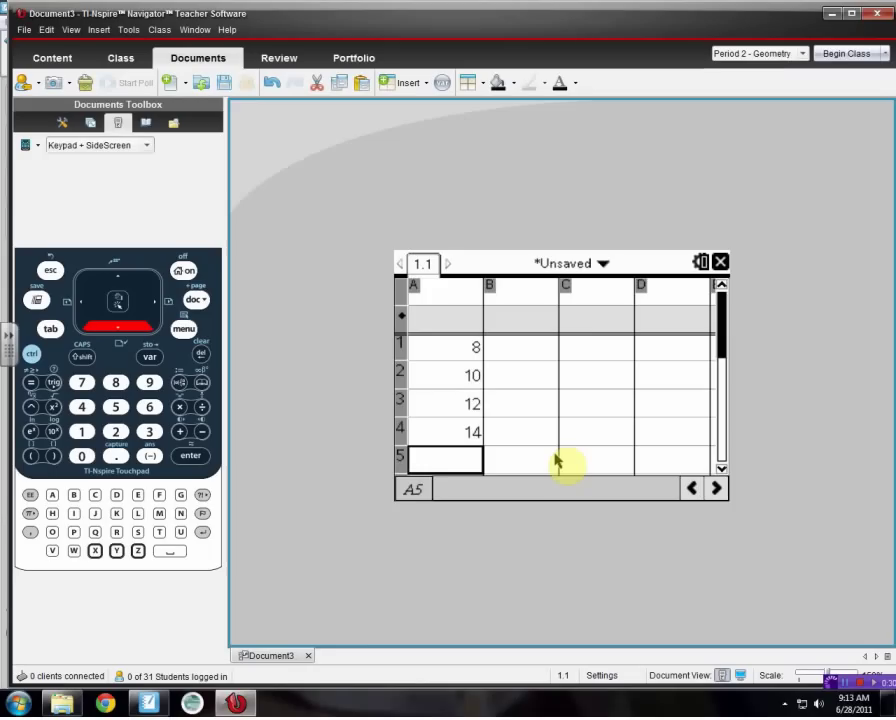
{"action": "type", "text": "16"}
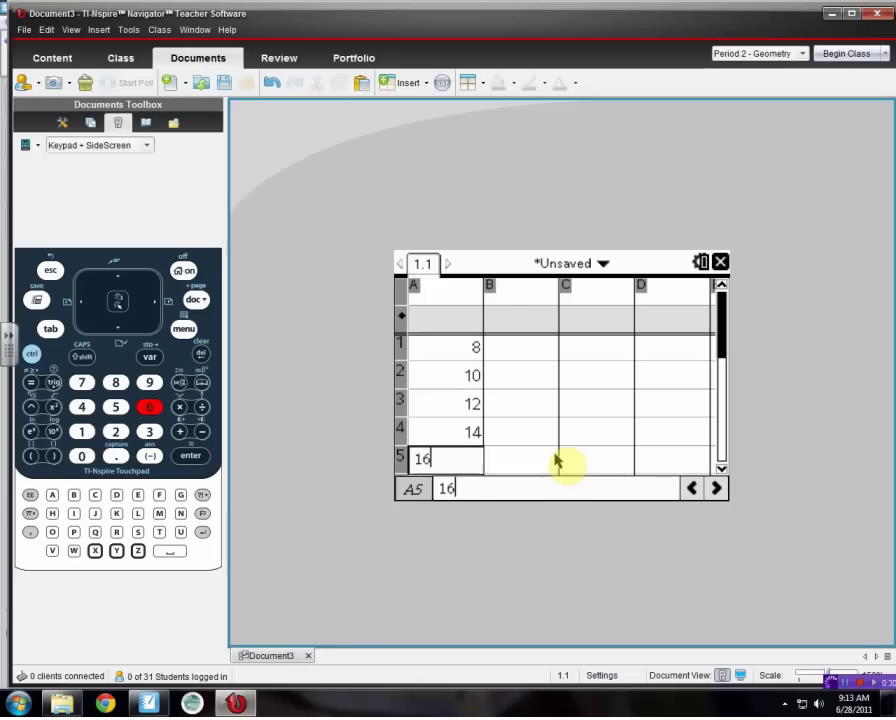
{"action": "key", "text": "Down"}
{"action": "type", "text": "18"}
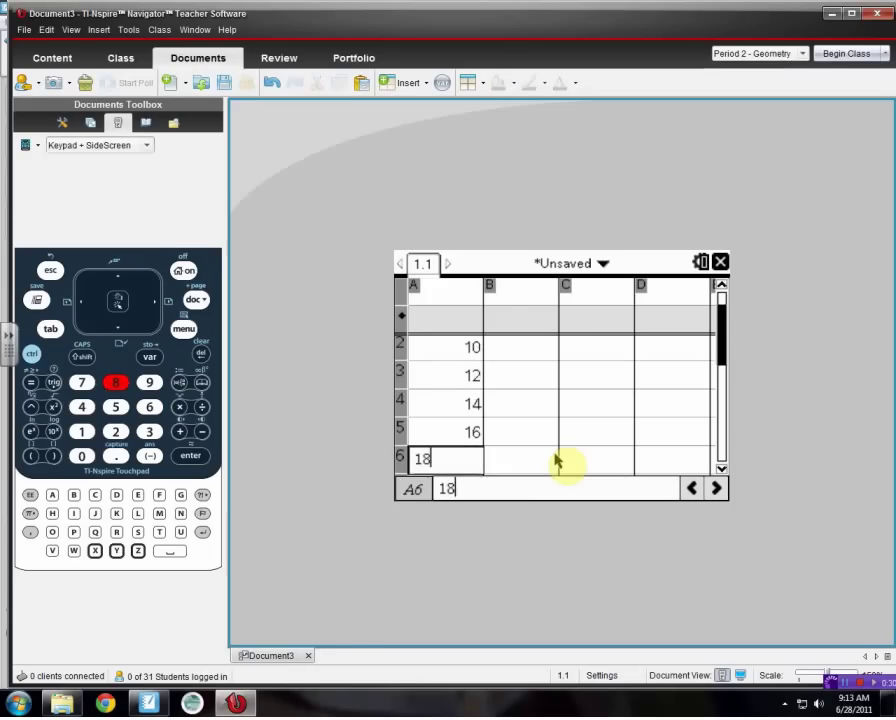
{"action": "key", "text": "Return"}
Enter 52, 64, 72, 78, 81 and 76 in column B, rows 1 to 6
{"action": "key", "text": "Right"}
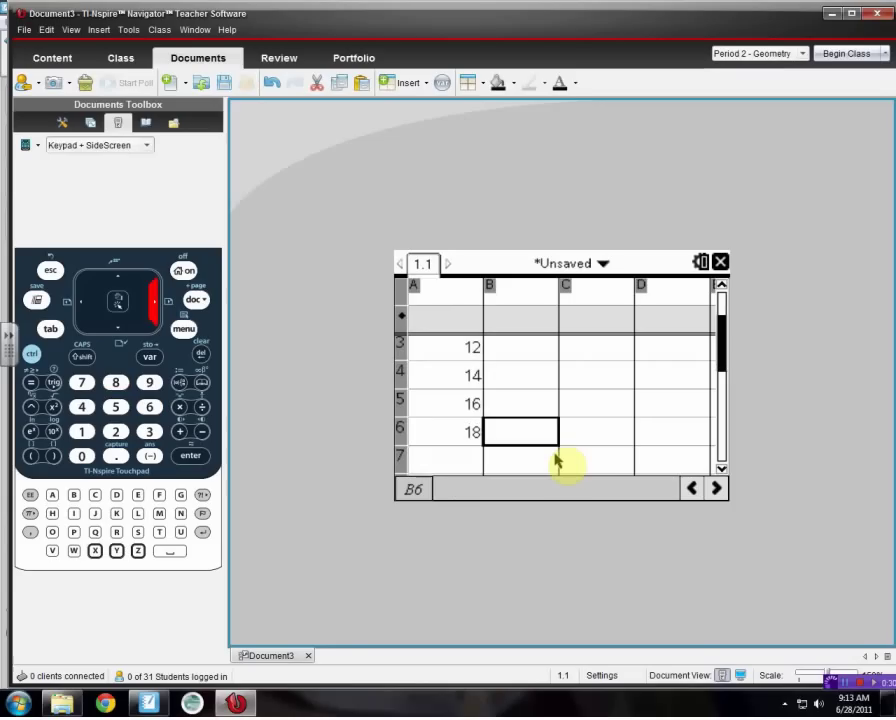
{"action": "key", "text": "Up"}
{"action": "key", "text": "Up"}
{"action": "key", "text": "Up"}
{"action": "key", "text": "Up"}
{"action": "key", "text": "Up"}
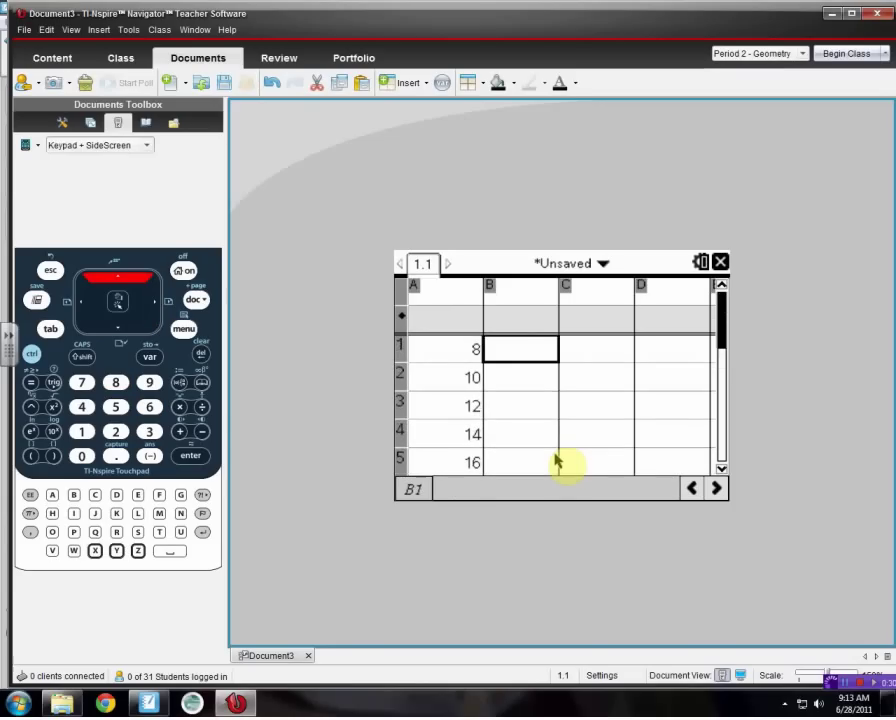
{"action": "type", "text": "52"}
{"action": "key", "text": "Down"}
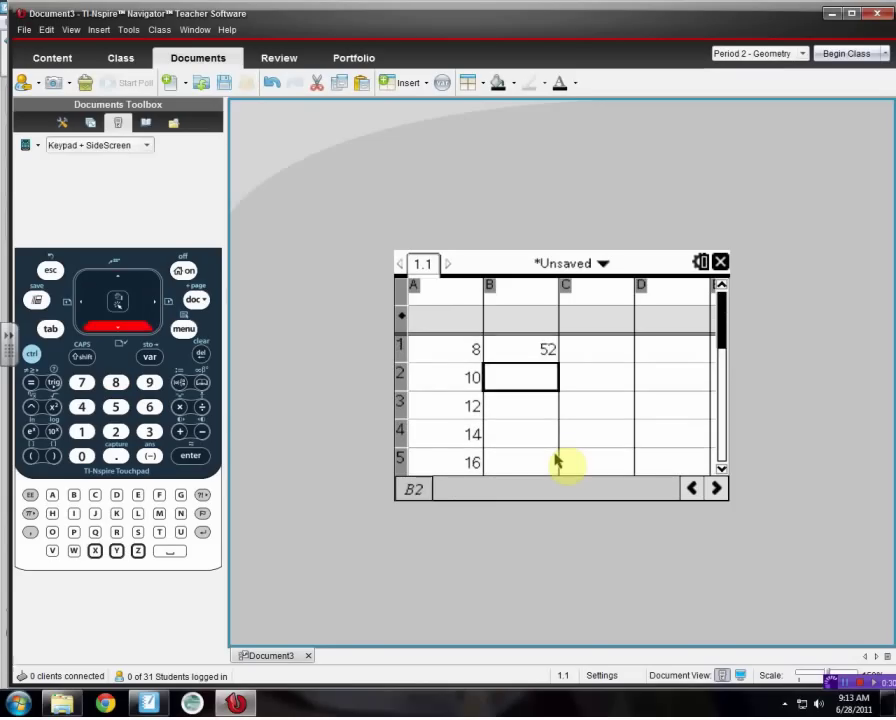
{"action": "type", "text": "64"}
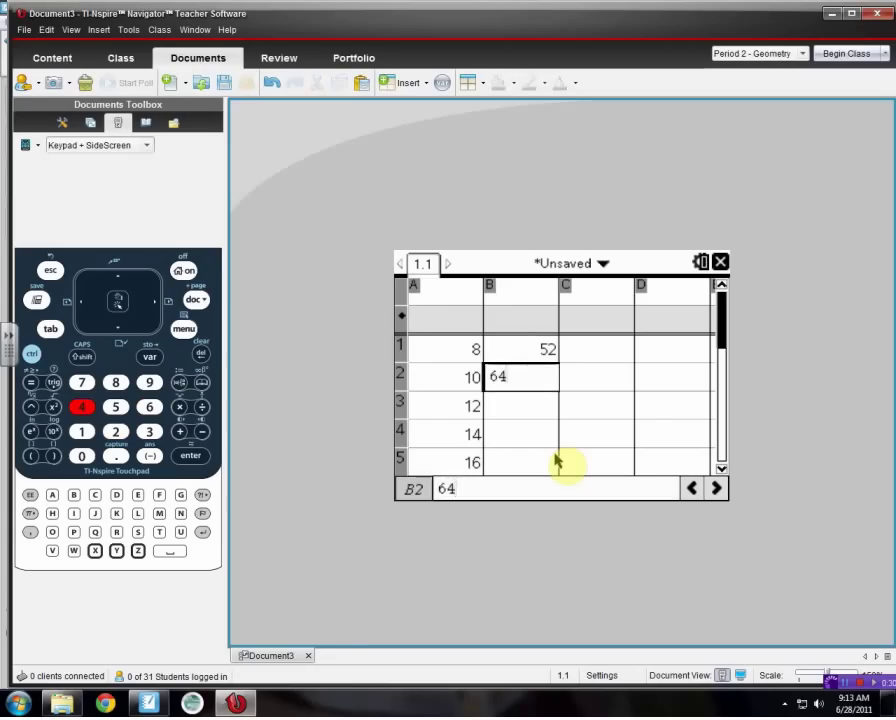
{"action": "key", "text": "Down"}
{"action": "type", "text": "8"}
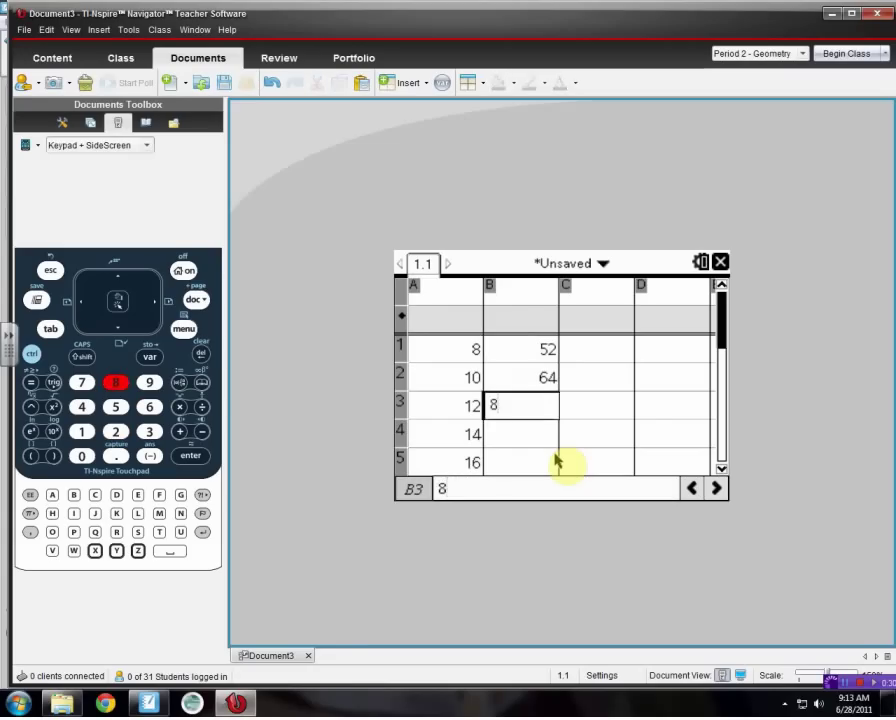
{"action": "key", "text": "BackSpace"}
{"action": "type", "text": "72"}
{"action": "key", "text": "Down"}
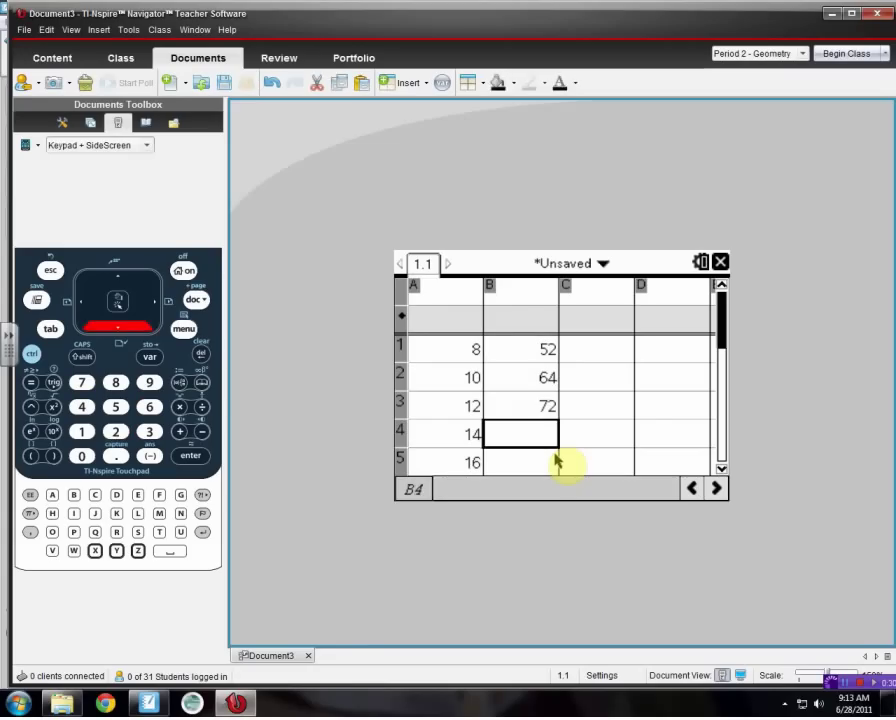
{"action": "type", "text": "78"}
{"action": "key", "text": "Down"}
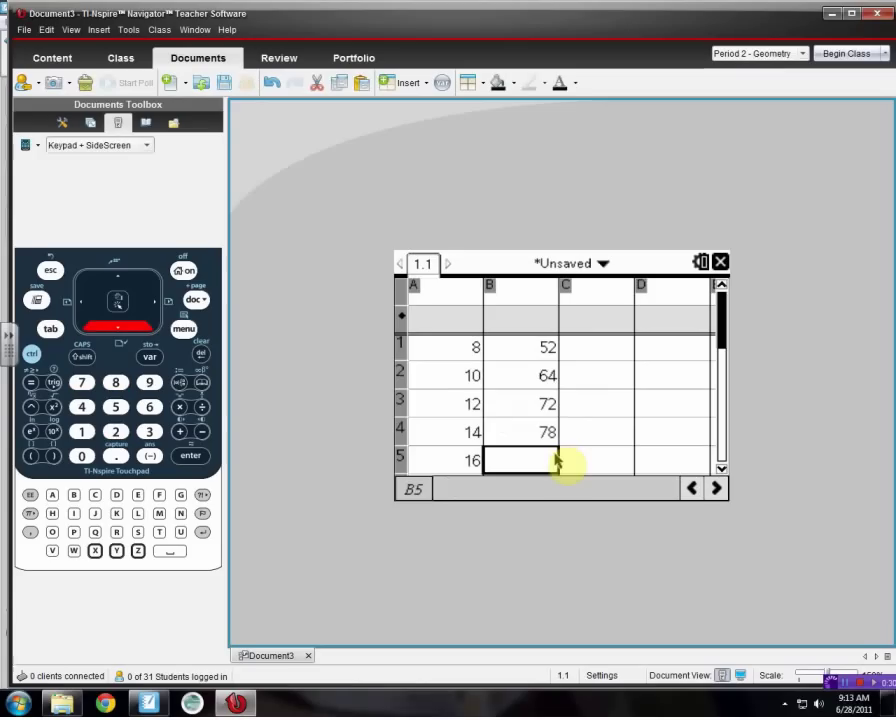
{"action": "type", "text": "81"}
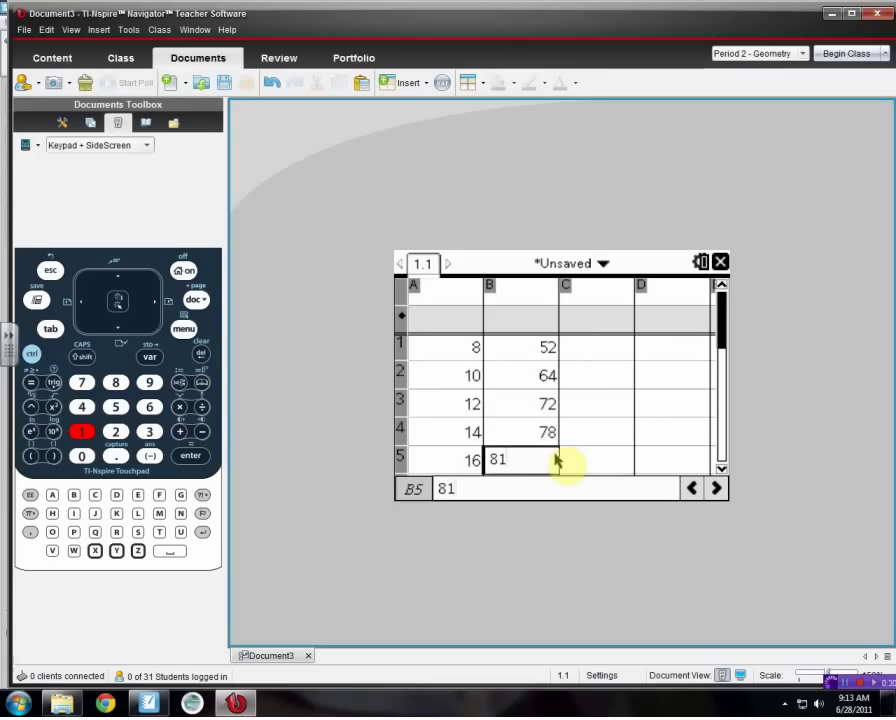
{"action": "key", "text": "Down"}
{"action": "type", "text": "76"}
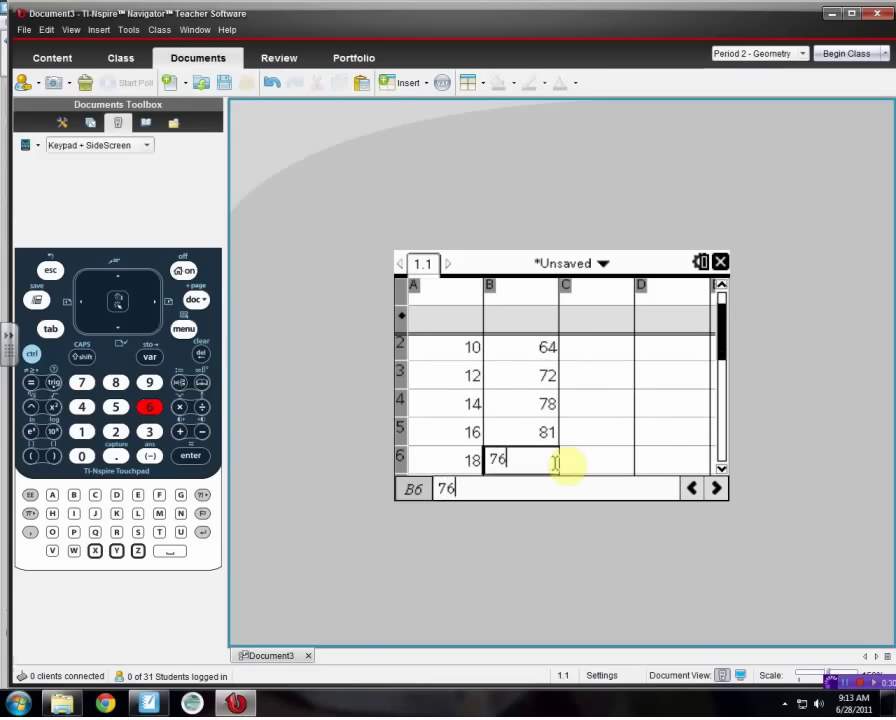
{"action": "key", "text": "Down"}
{"action": "key", "text": "Up"}
{"action": "key", "text": "Left"}
{"action": "key", "text": "Right"}
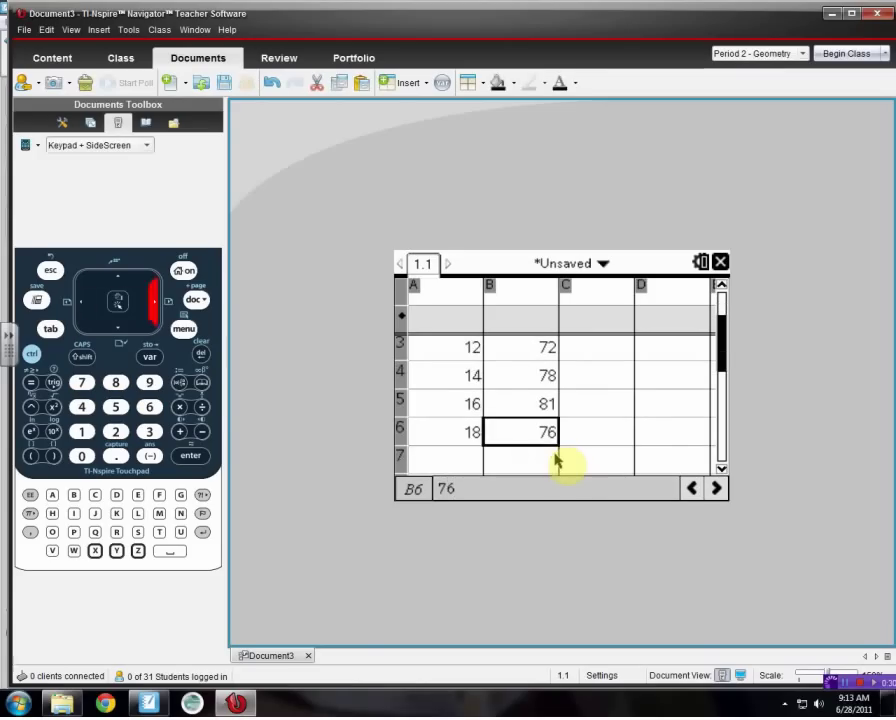
Store column A as a variable named x in its header cell
{"action": "key", "text": "Left"}
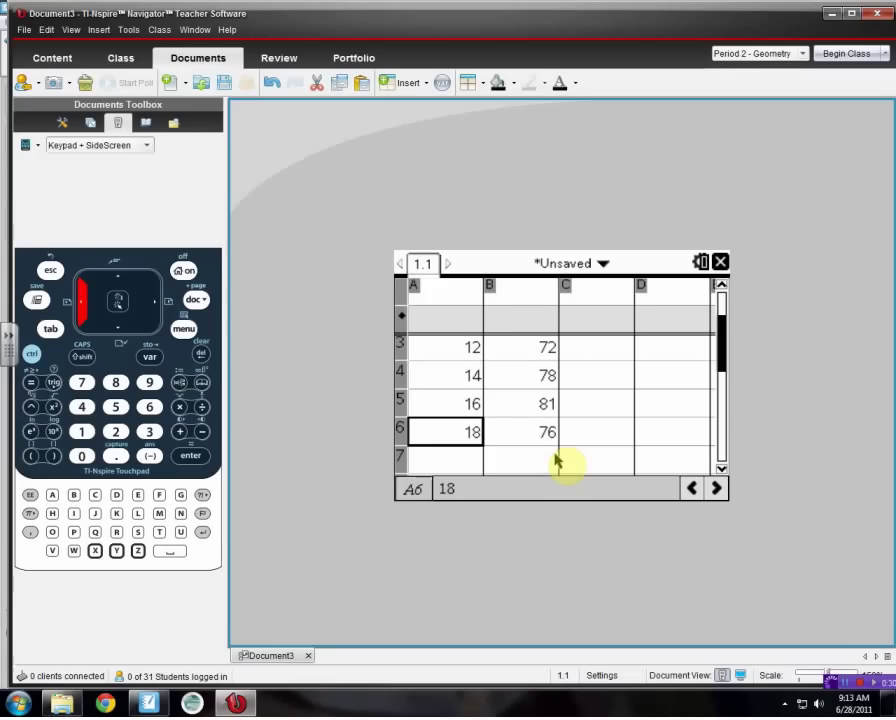
{"action": "key", "text": "Up"}
{"action": "key", "text": "Up"}
{"action": "key", "text": "Up"}
{"action": "key", "text": "Up"}
{"action": "key", "text": "Up"}
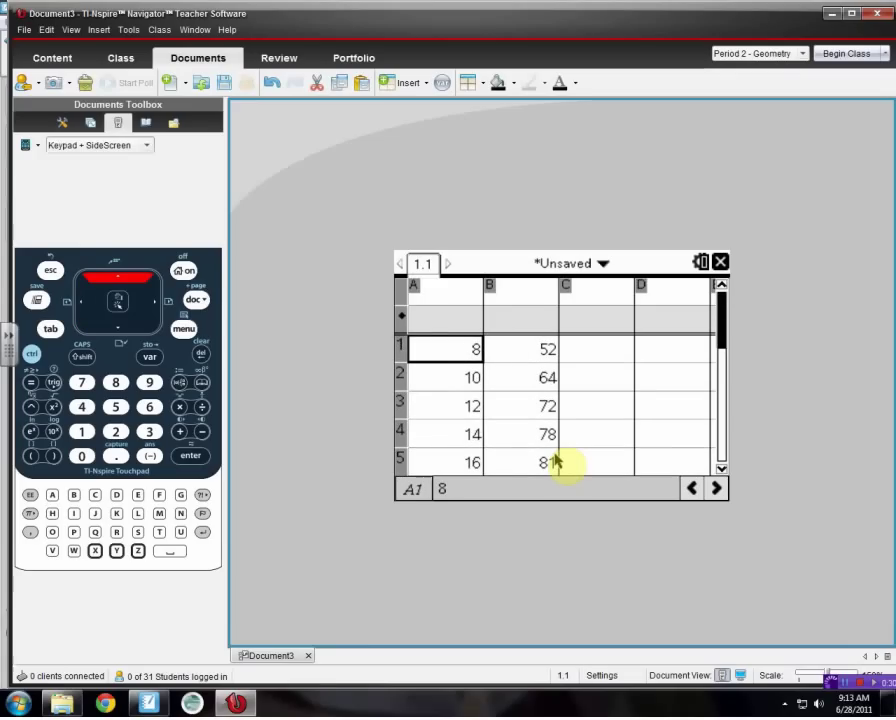
{"action": "key", "text": "Up"}
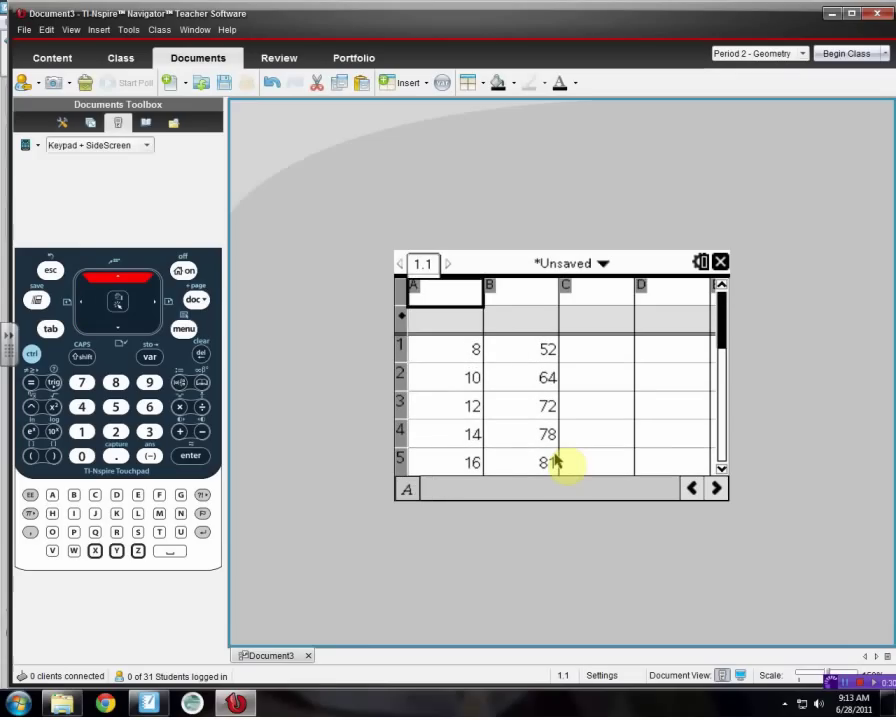
{"action": "left_click", "coordinate": [151, 357]}
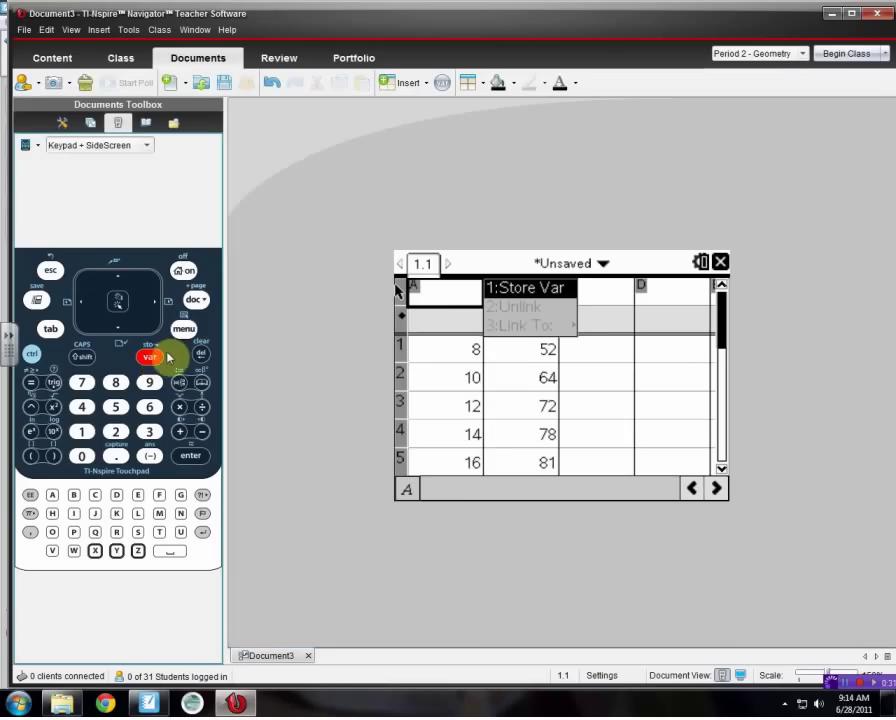
{"action": "left_click", "coordinate": [511, 293]}
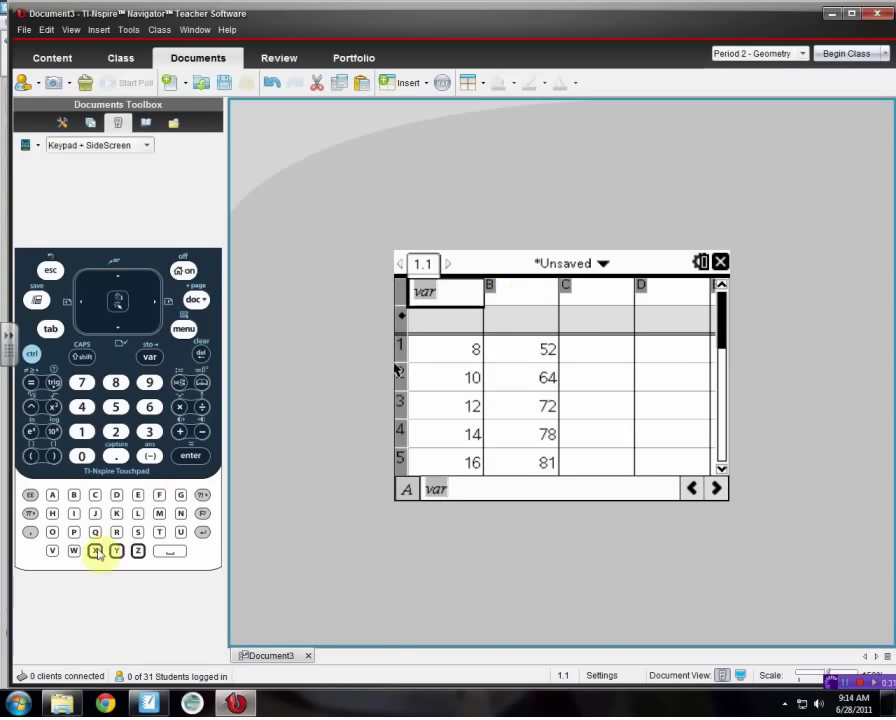
{"action": "left_click", "coordinate": [96, 551]}
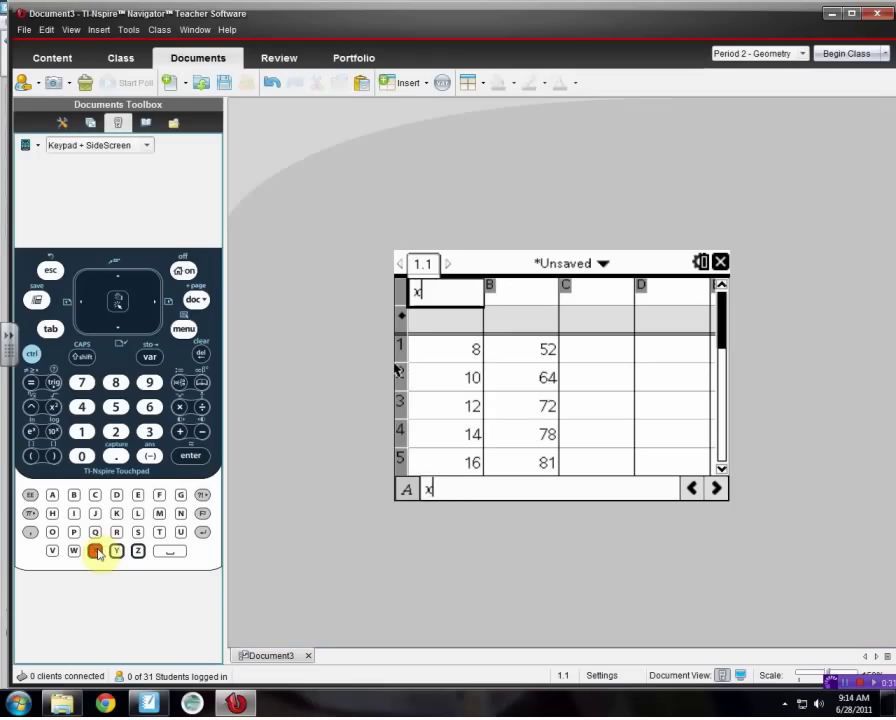
{"action": "left_click", "coordinate": [190, 455]}
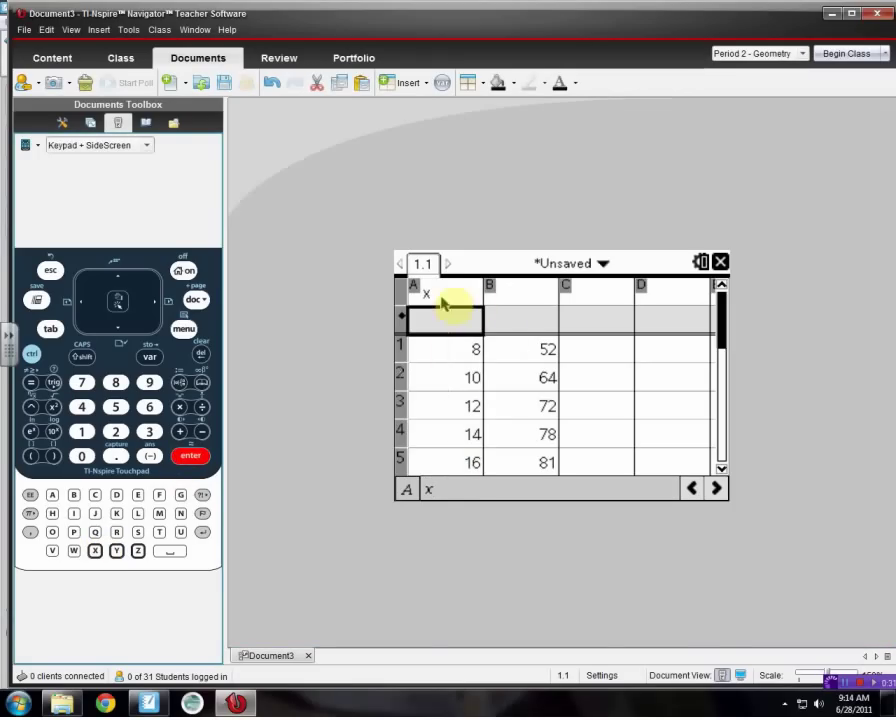
Store column B as a variable named y in its header cell
{"action": "left_click", "coordinate": [502, 294]}
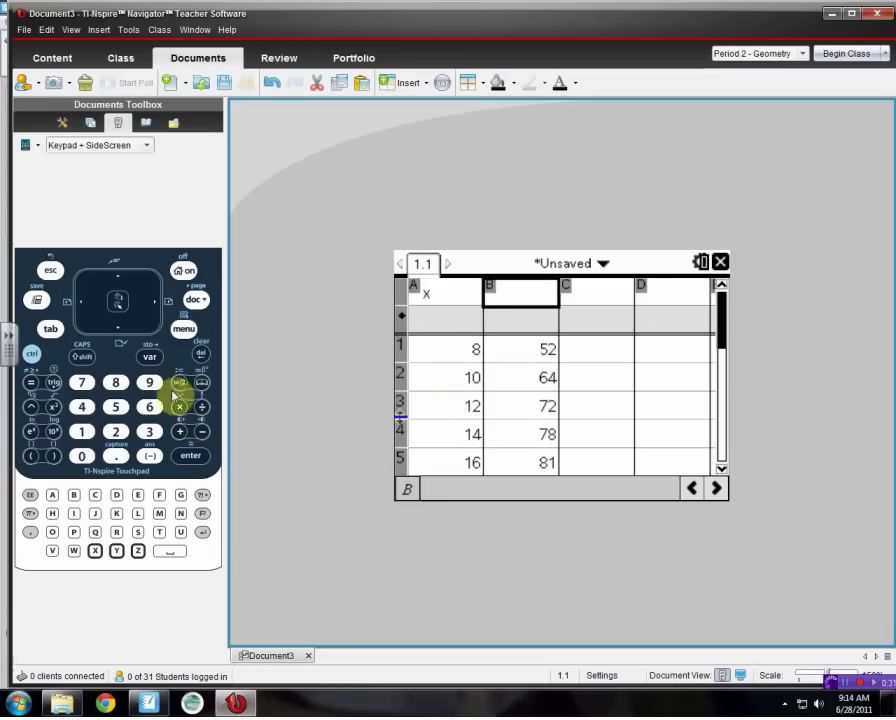
{"action": "left_click", "coordinate": [151, 357]}
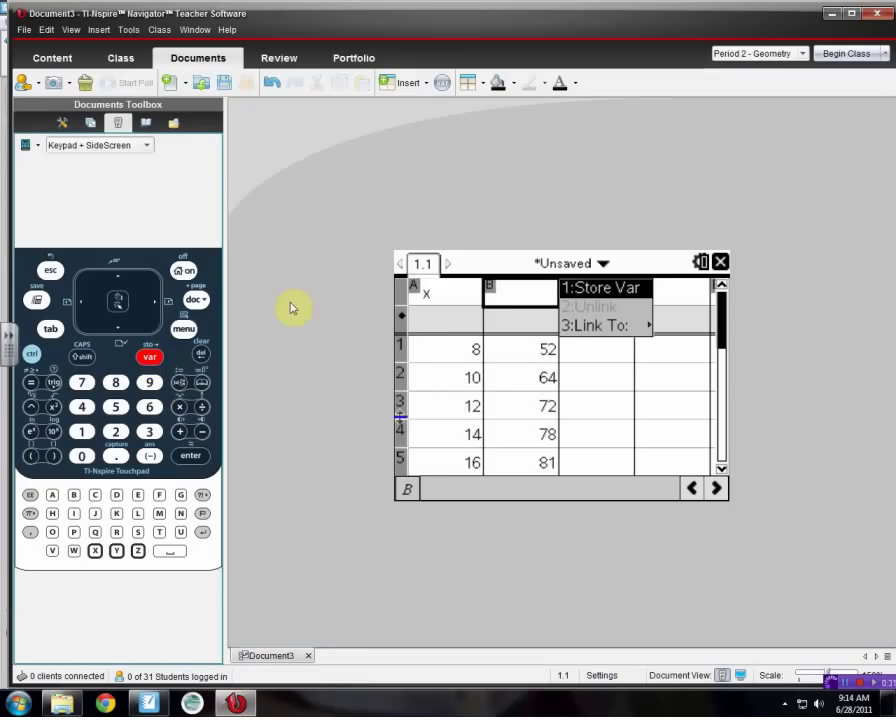
{"action": "left_click", "coordinate": [584, 296]}
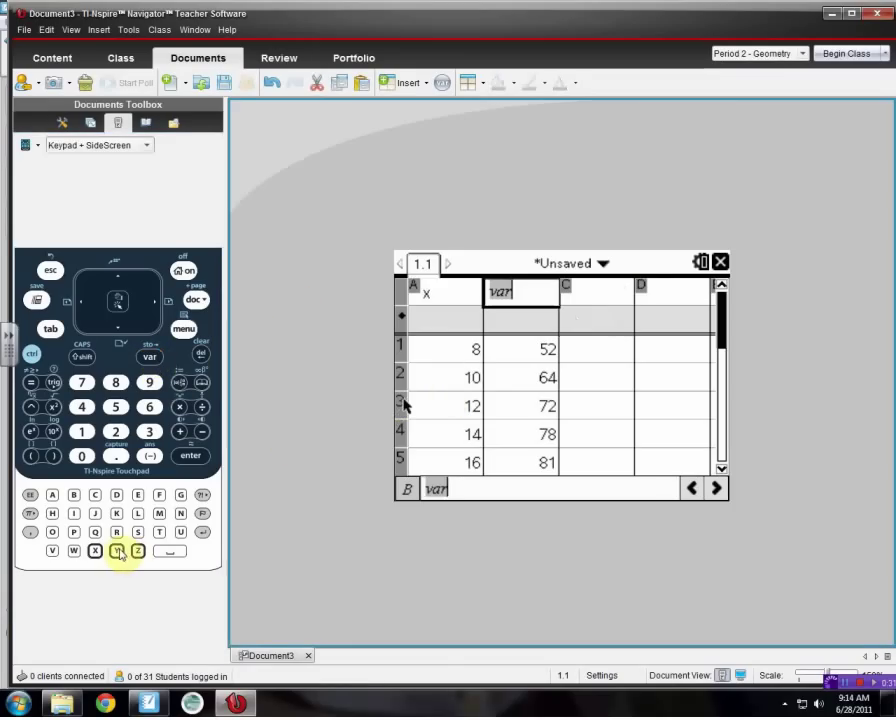
{"action": "left_click", "coordinate": [116, 551]}
{"action": "left_click", "coordinate": [192, 456]}
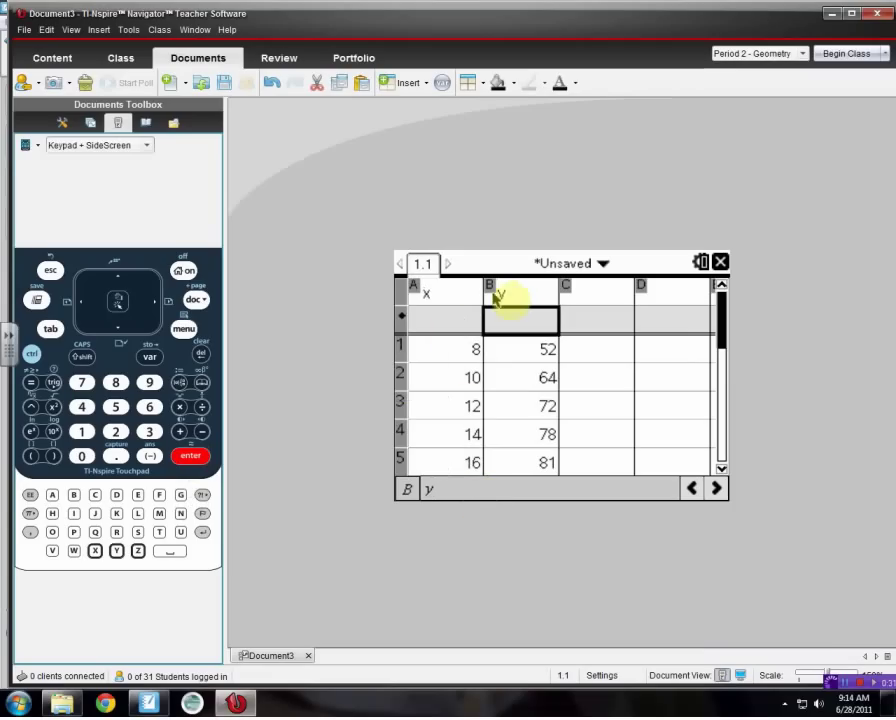
Start a Quadratic Regression from the spreadsheet data with x as the X List and y as the Y List
{"action": "left_click", "coordinate": [548, 351]}
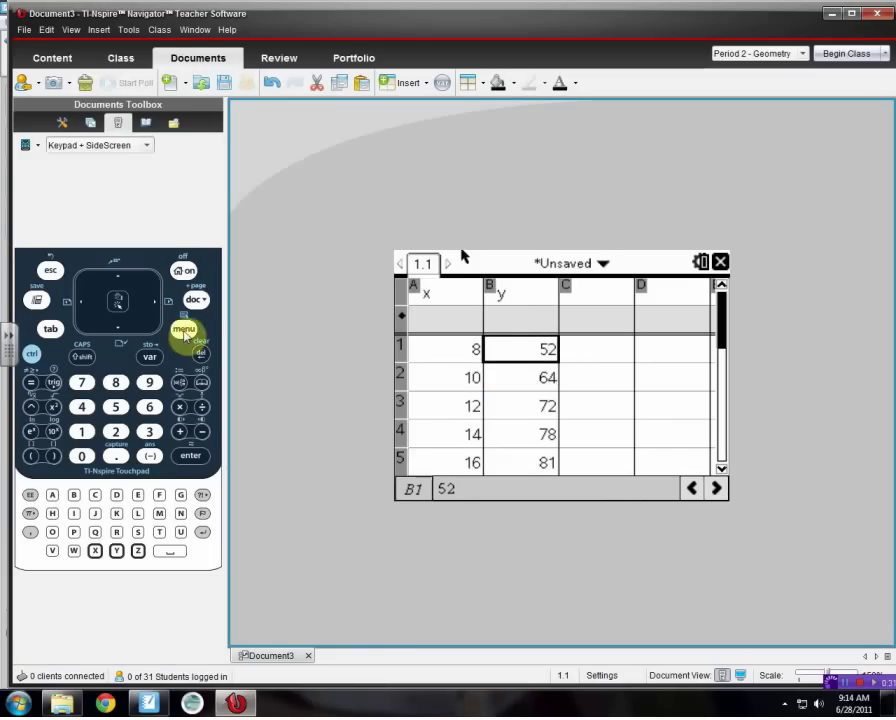
{"action": "left_click", "coordinate": [185, 334]}
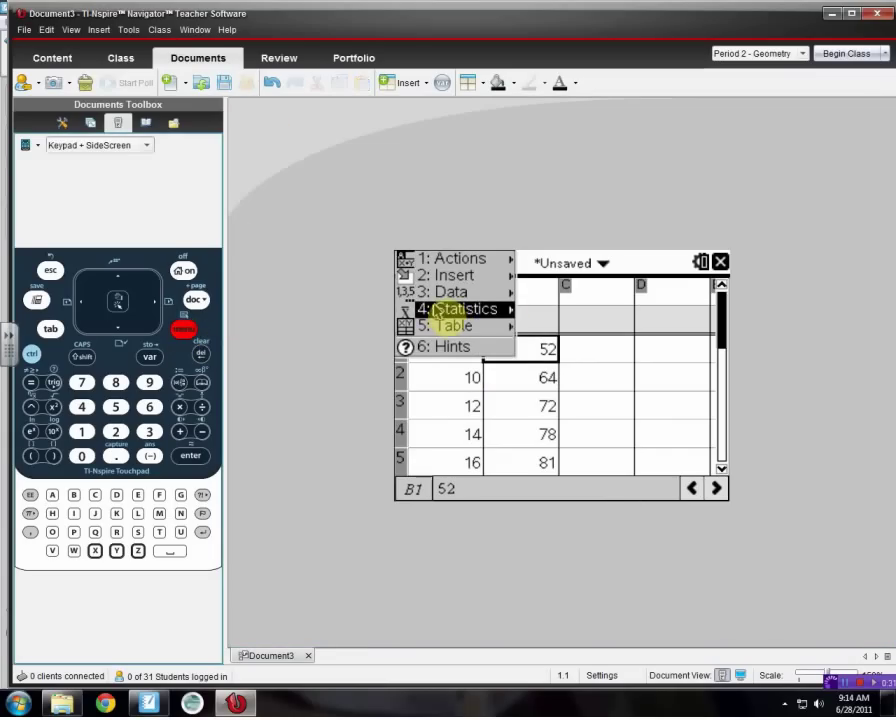
{"action": "mouse_move", "coordinate": [456, 316]}
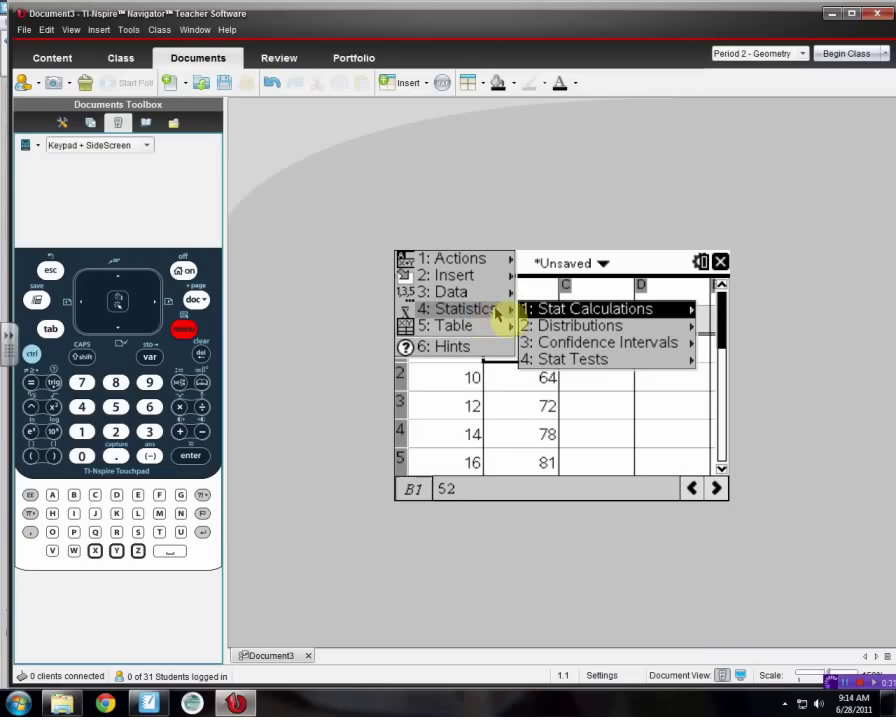
{"action": "mouse_move", "coordinate": [532, 309]}
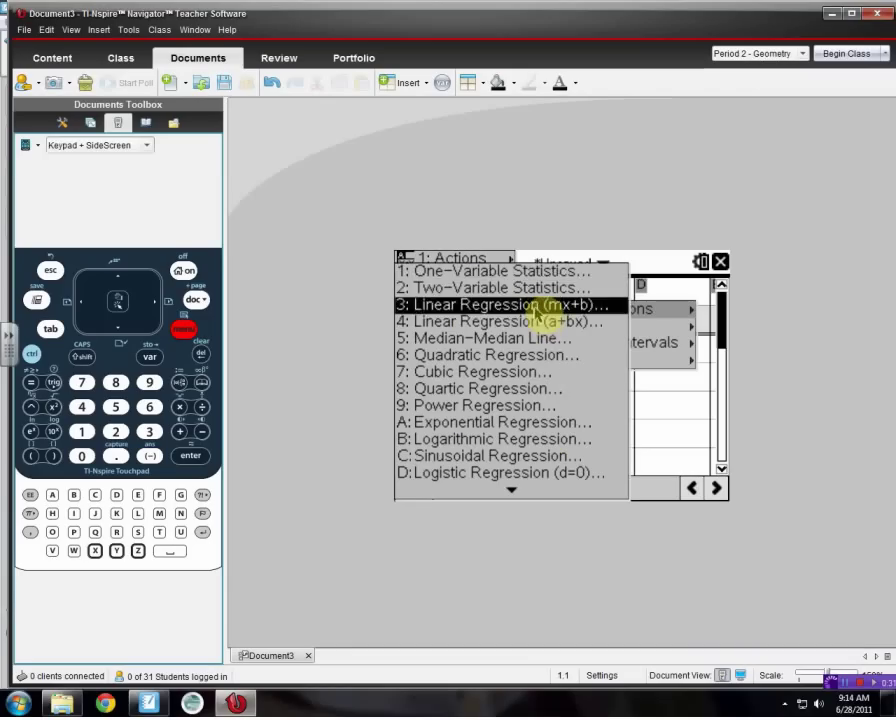
{"action": "left_click", "coordinate": [510, 357]}
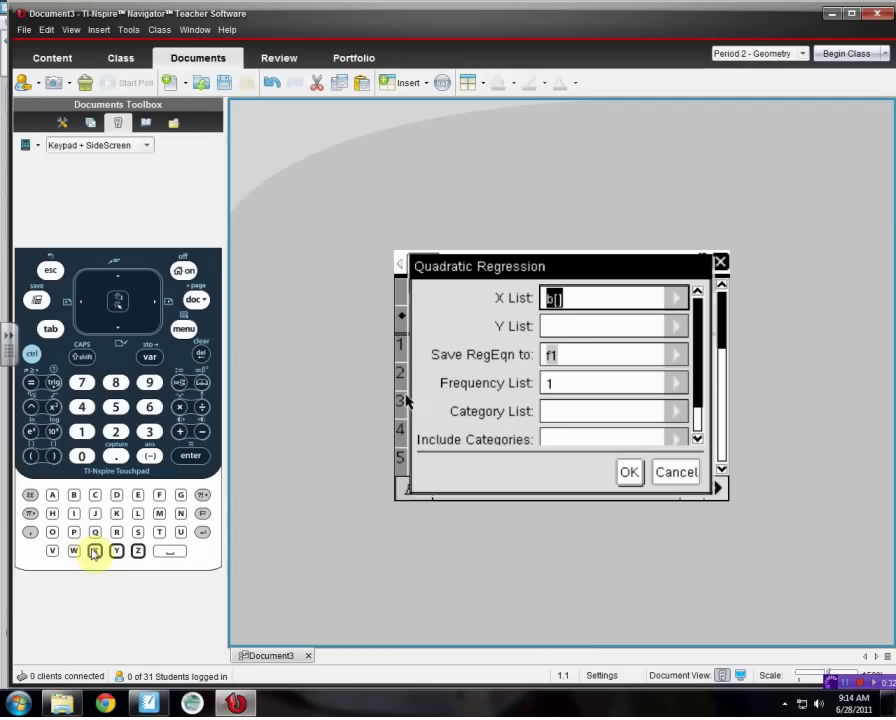
{"action": "left_click", "coordinate": [94, 550]}
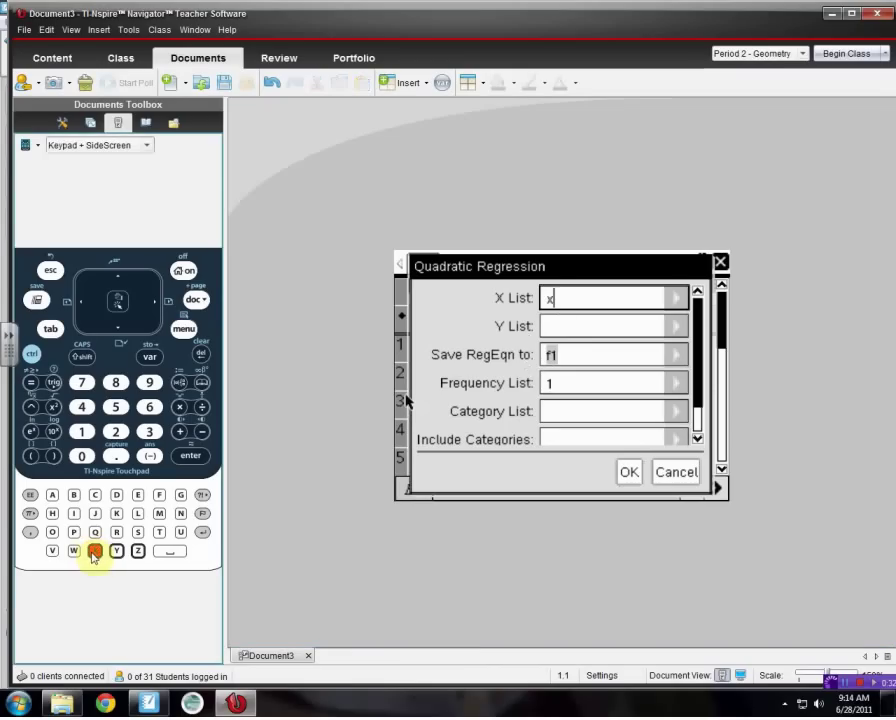
{"action": "left_click", "coordinate": [572, 327]}
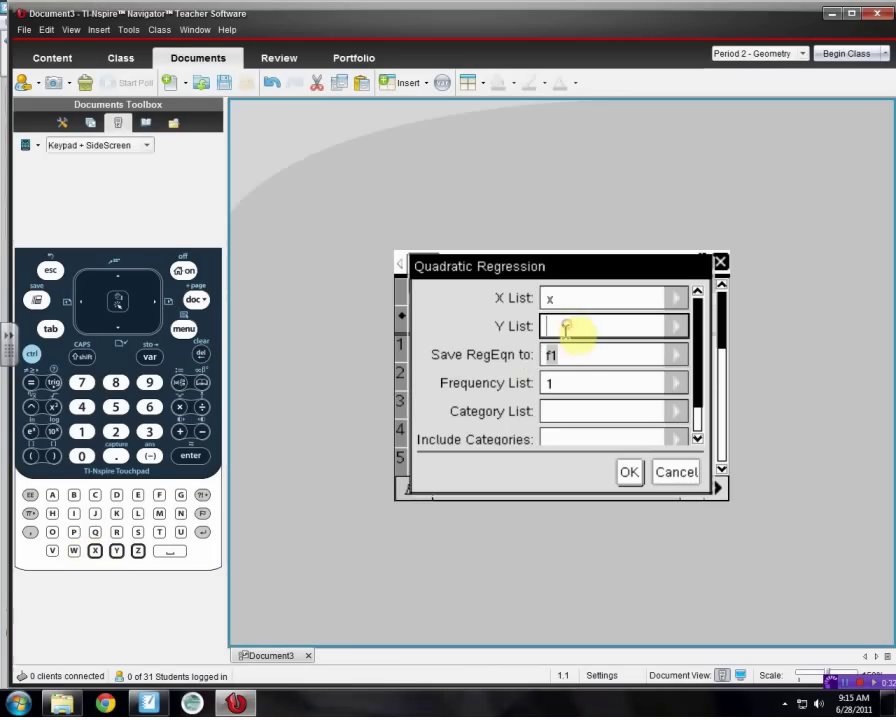
{"action": "left_click", "coordinate": [117, 551]}
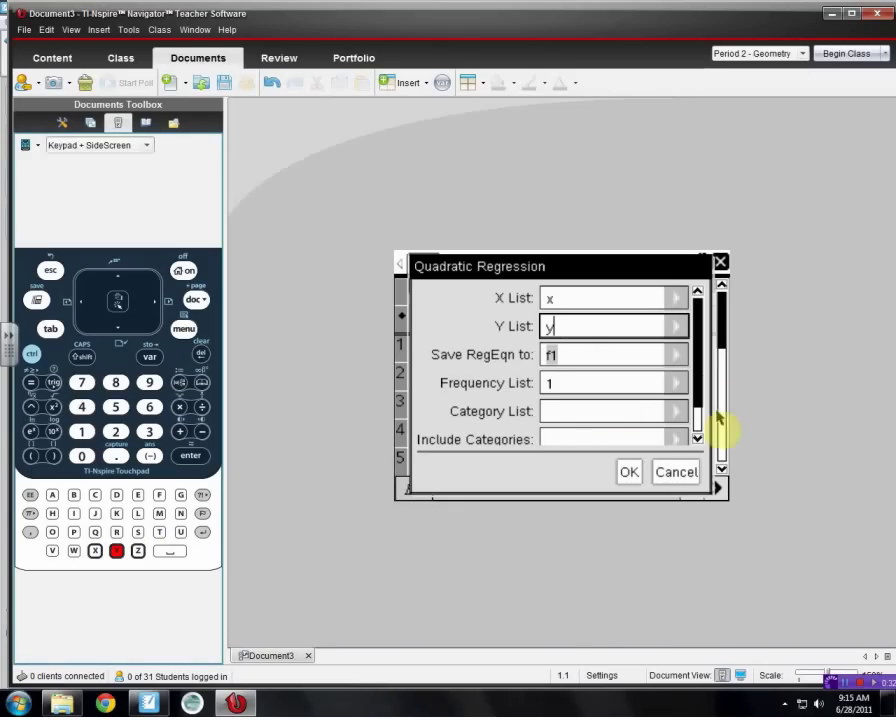
Keep f1 as the saved regression equation and c[] as the first result column, and calculate the quadratic regression
{"action": "left_click", "coordinate": [49, 333]}
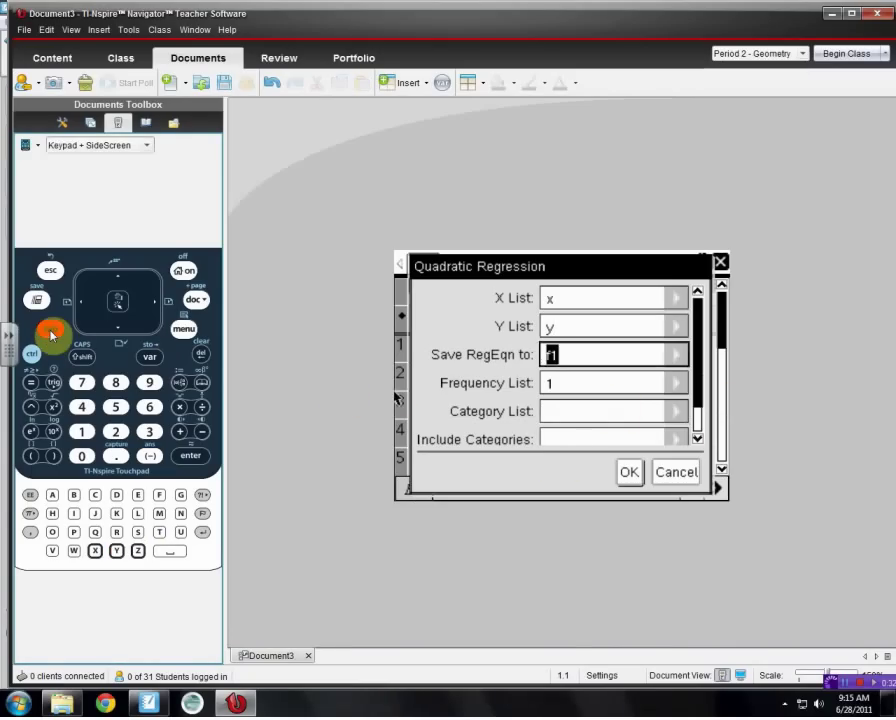
{"action": "left_click", "coordinate": [51, 332]}
{"action": "left_click", "coordinate": [50, 333]}
{"action": "left_click", "coordinate": [50, 333]}
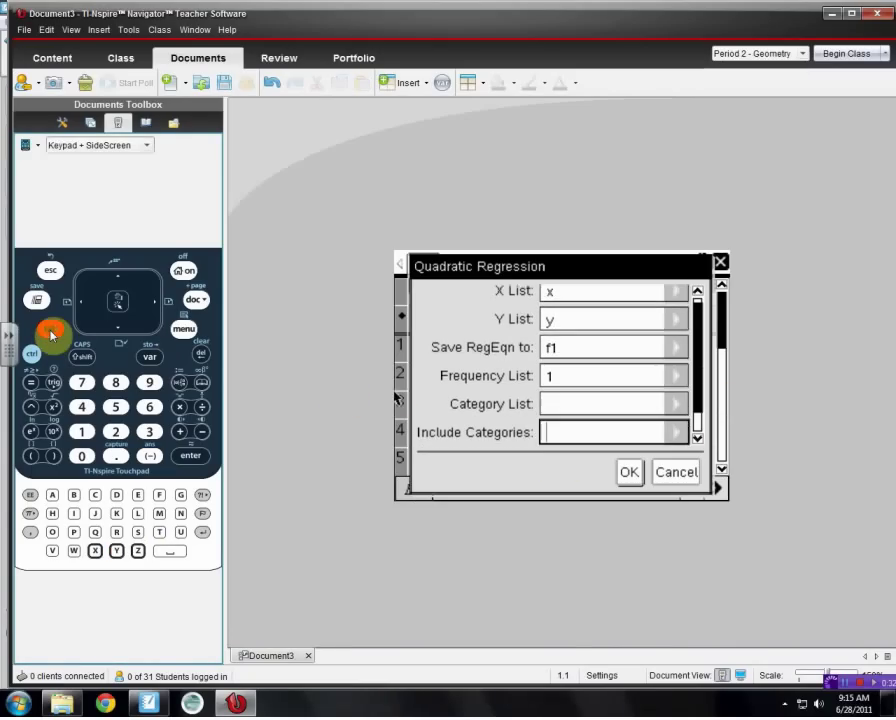
{"action": "left_click", "coordinate": [50, 333]}
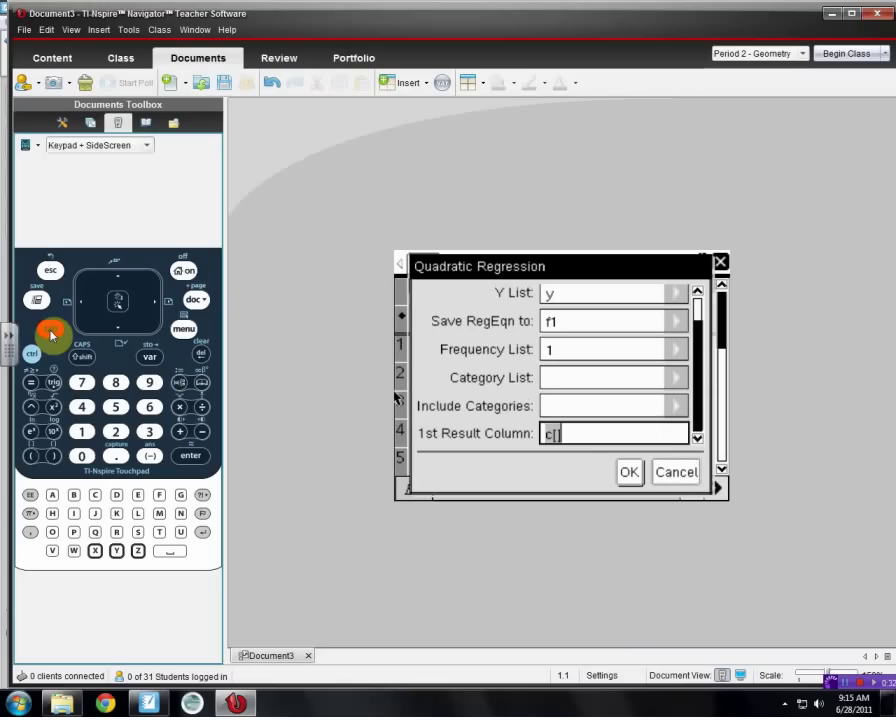
{"action": "left_click", "coordinate": [552, 437]}
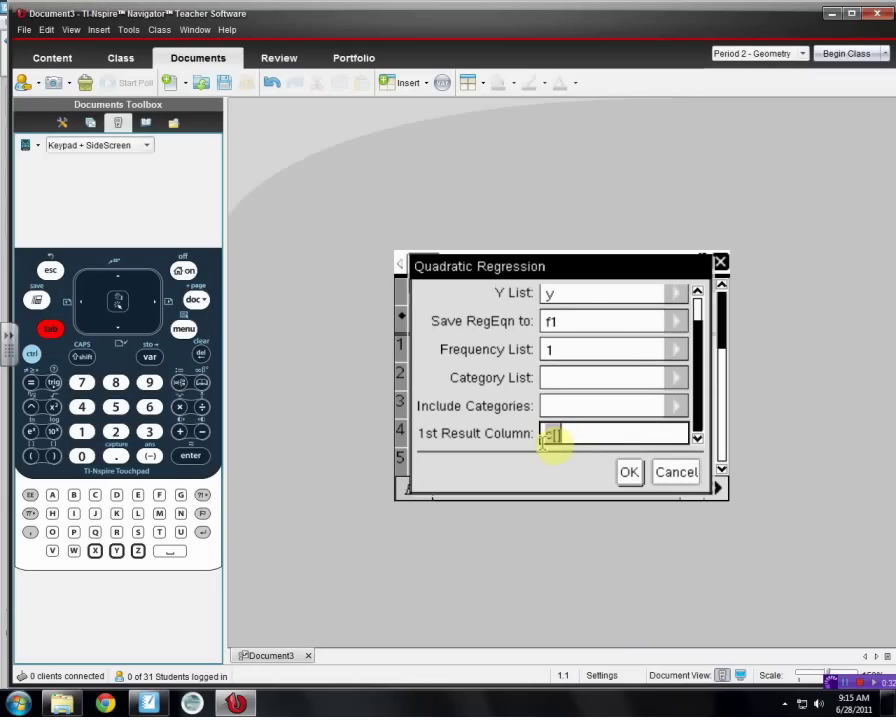
{"action": "type", "text": "1"}
{"action": "left_click_drag", "start_coordinate": [560, 440], "coordinate": [541, 440]}
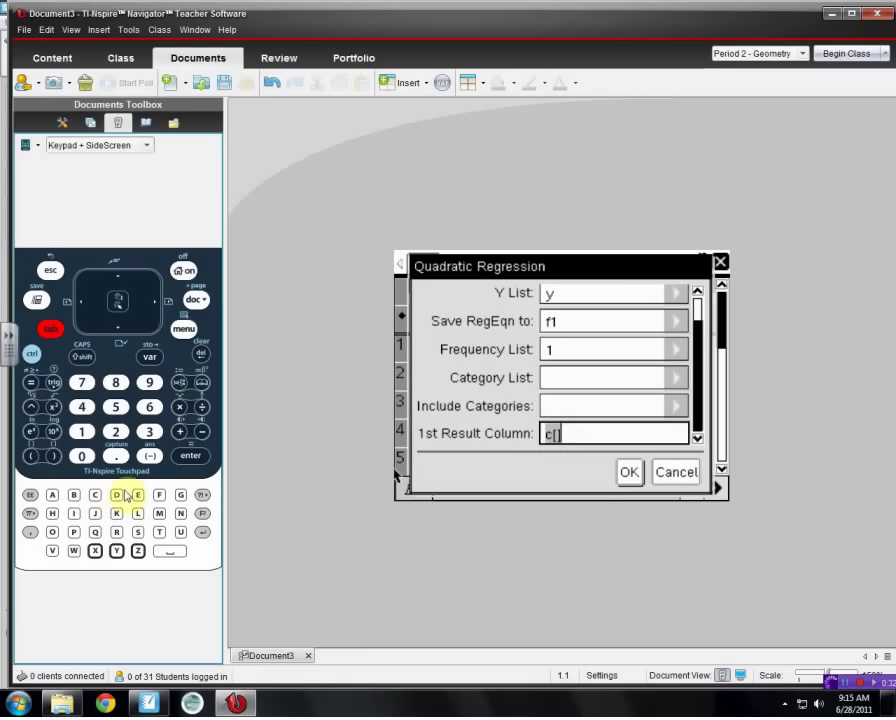
{"action": "left_click", "coordinate": [628, 472]}
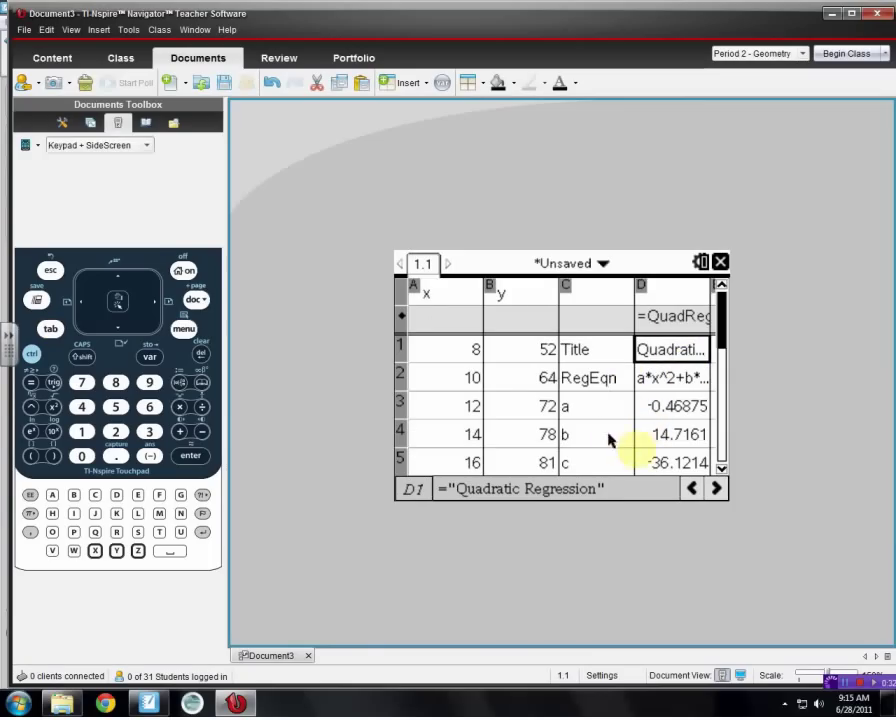
Examine the regression results in column D: the equation form, coefficients a, b and c, and R²
{"action": "left_click", "coordinate": [671, 386]}
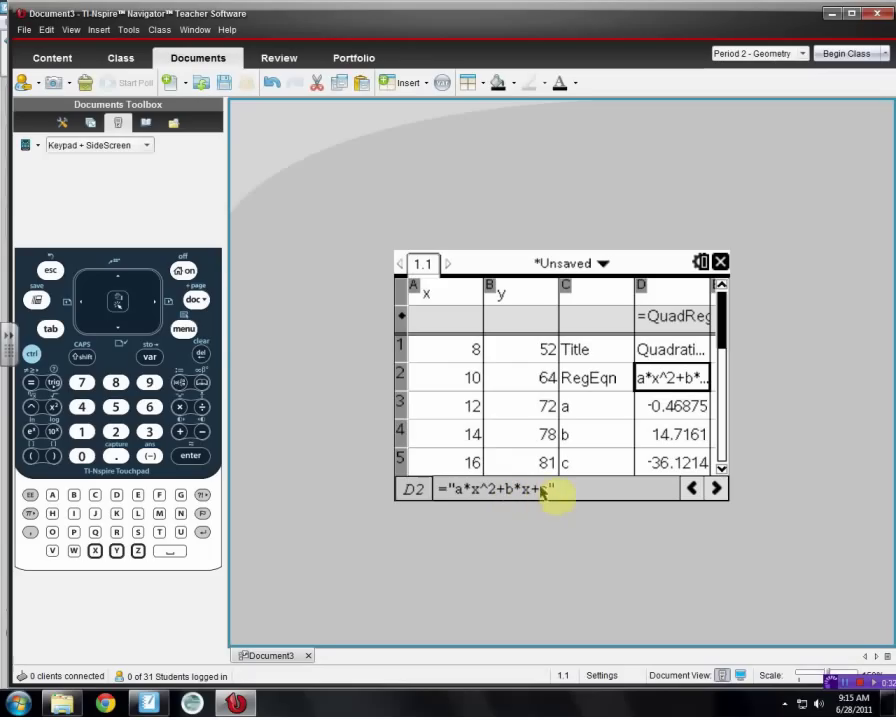
{"action": "left_click", "coordinate": [693, 407]}
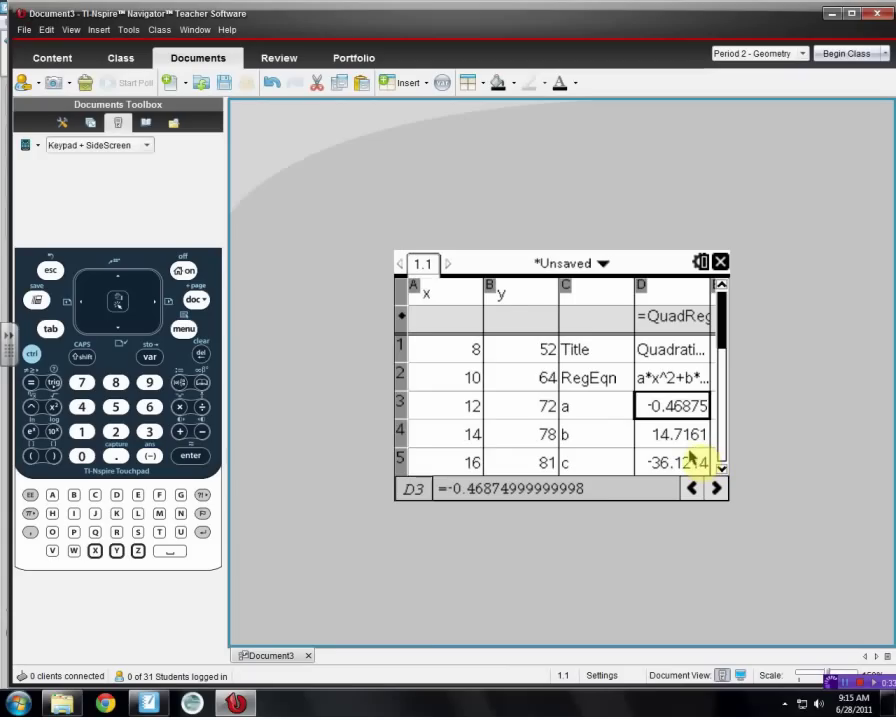
{"action": "left_click", "coordinate": [688, 440]}
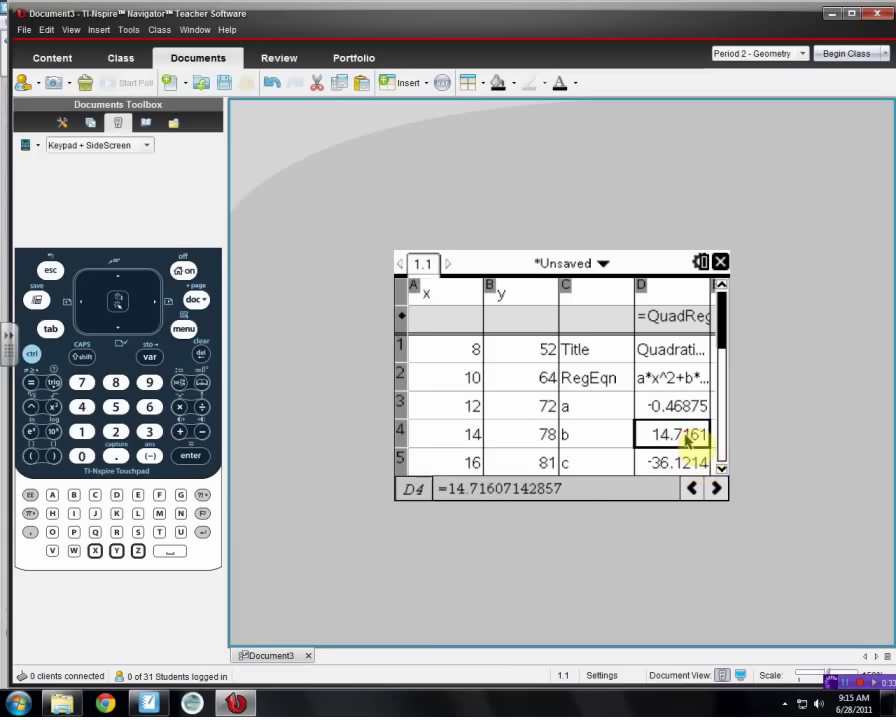
{"action": "left_click", "coordinate": [716, 486]}
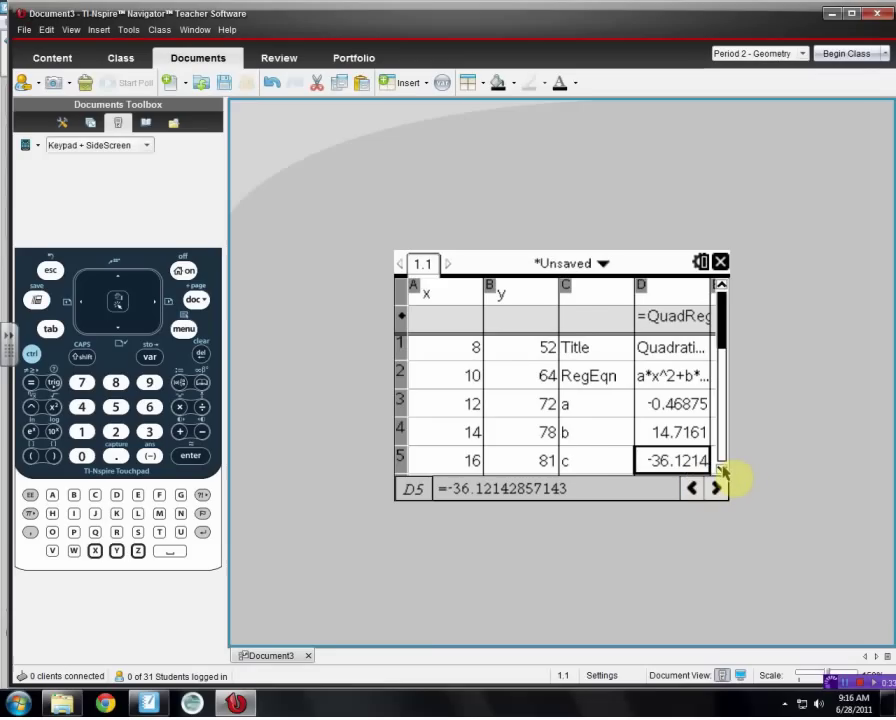
{"action": "left_click", "coordinate": [720, 468]}
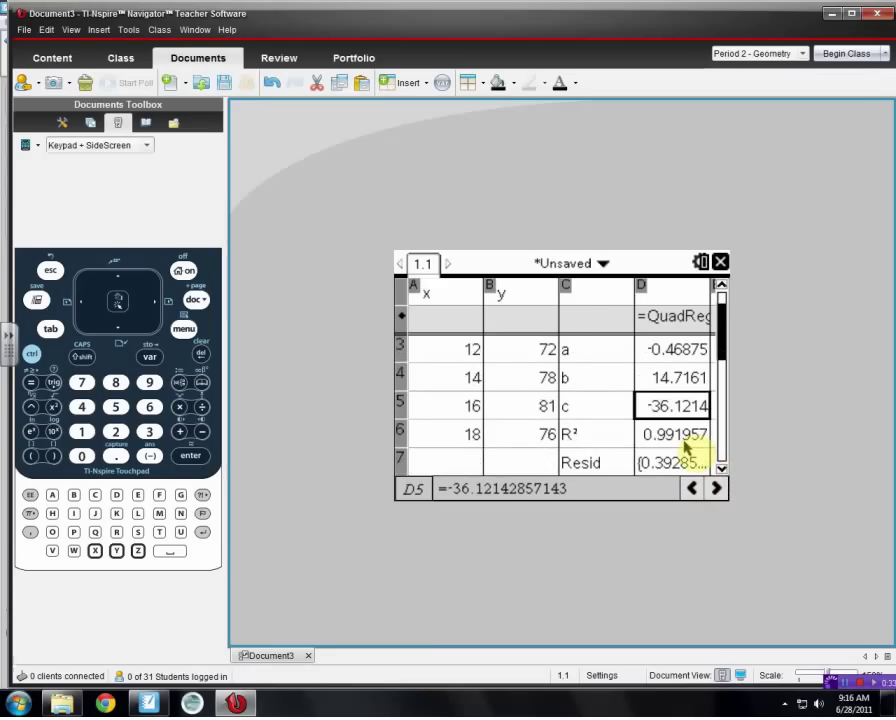
{"action": "left_click", "coordinate": [686, 444]}
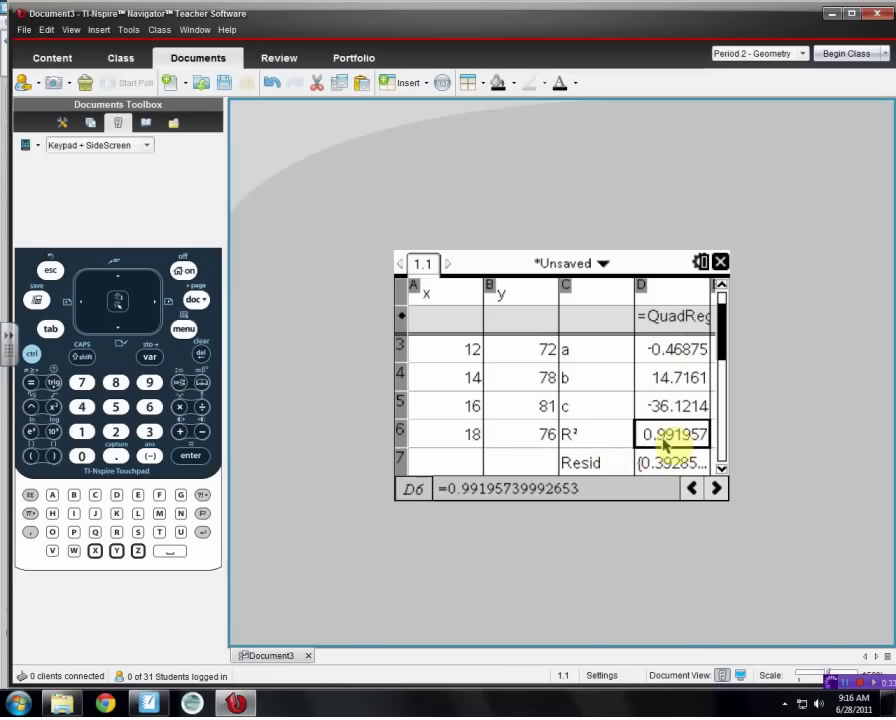
Switch to the SMART Notebook lesson, go to the part B page and shift the model equation slightly closer to the question
{"action": "left_click", "coordinate": [143, 704]}
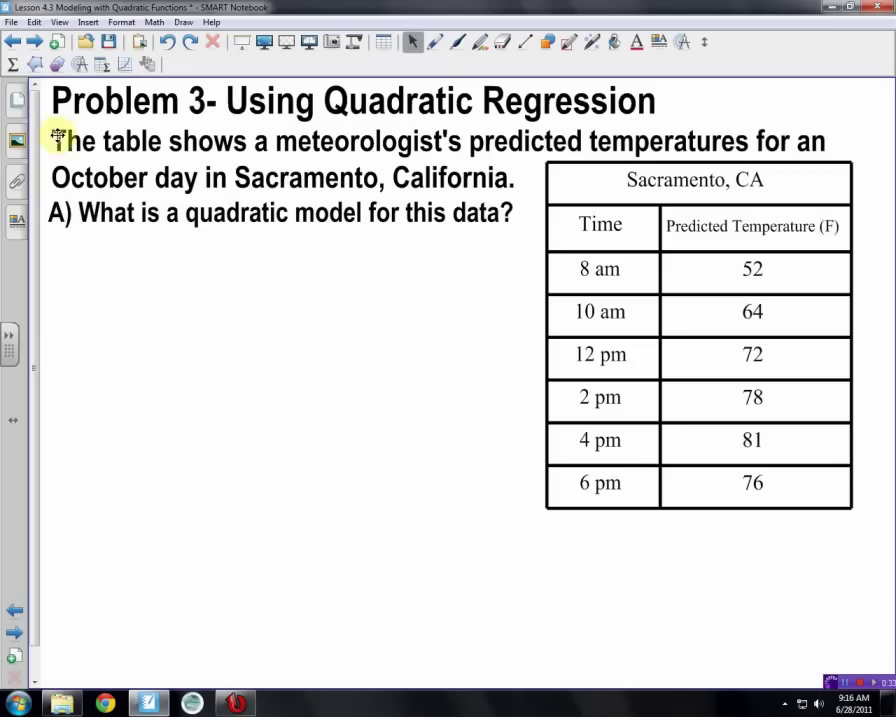
{"action": "left_click", "coordinate": [34, 41]}
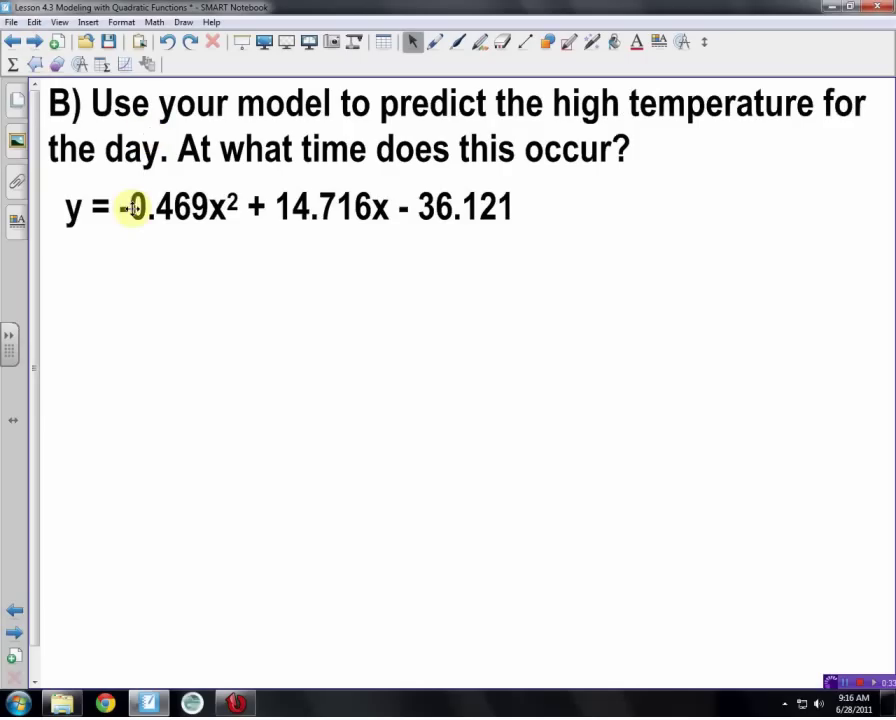
{"action": "left_click_drag", "start_coordinate": [130, 206], "coordinate": [111, 199]}
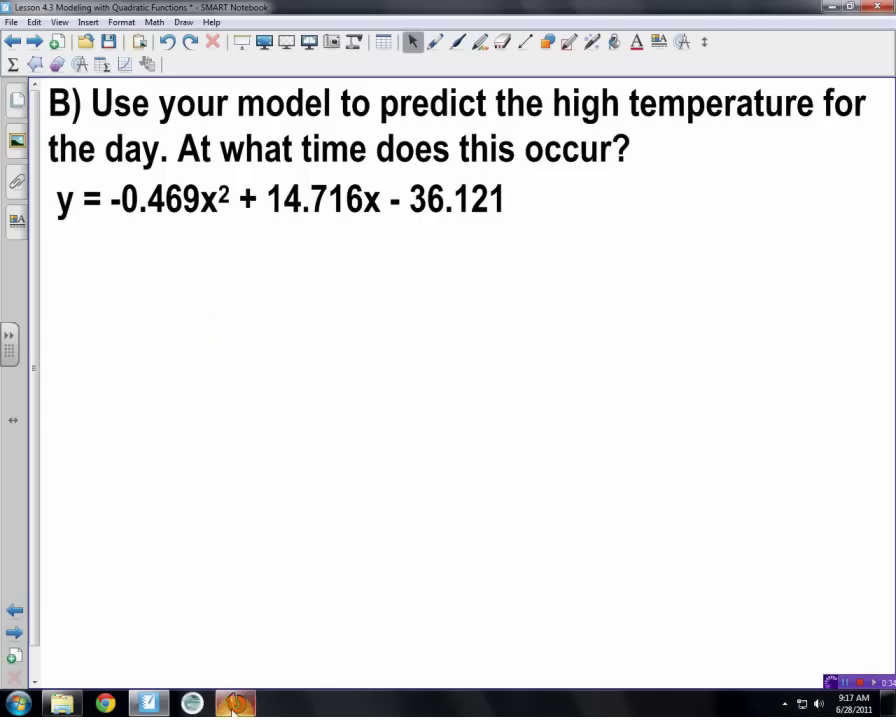
Switch back to the TI-Nspire software and insert a Graphs page into the document
{"action": "mouse_move", "coordinate": [232, 708]}
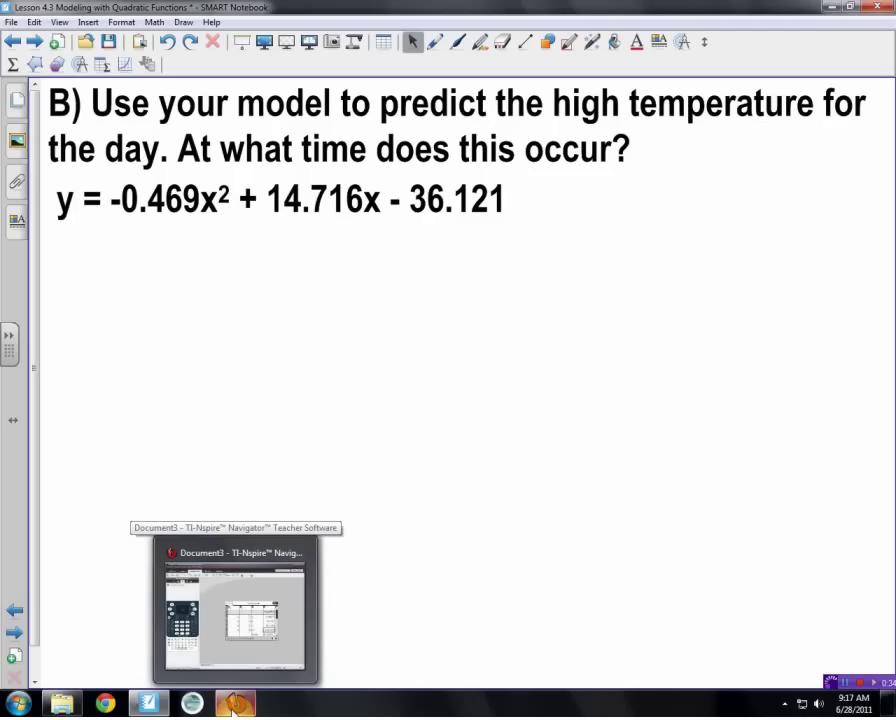
{"action": "left_click", "coordinate": [232, 708]}
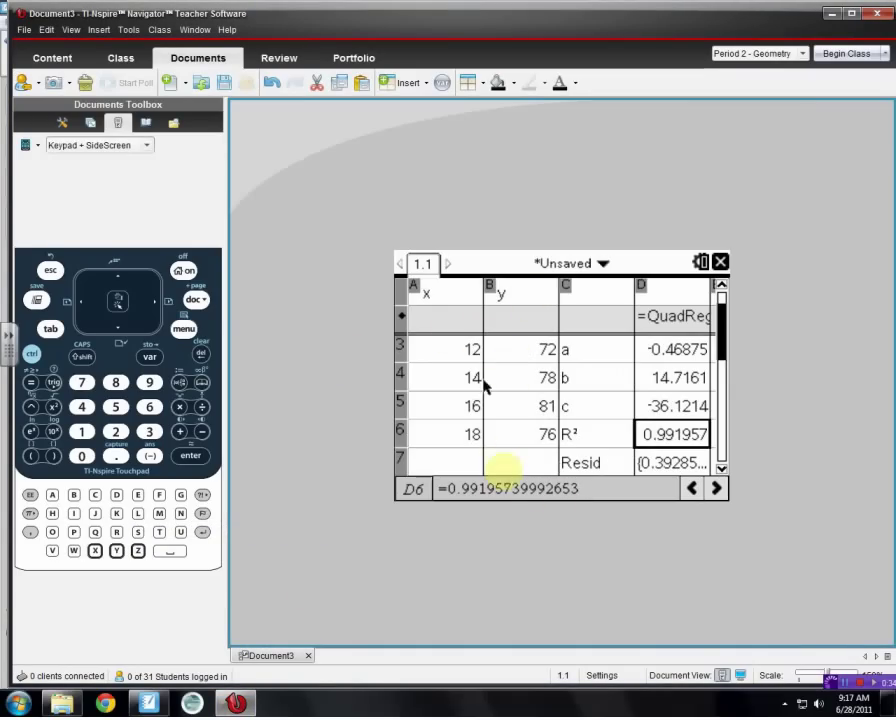
{"action": "left_click", "coordinate": [196, 299]}
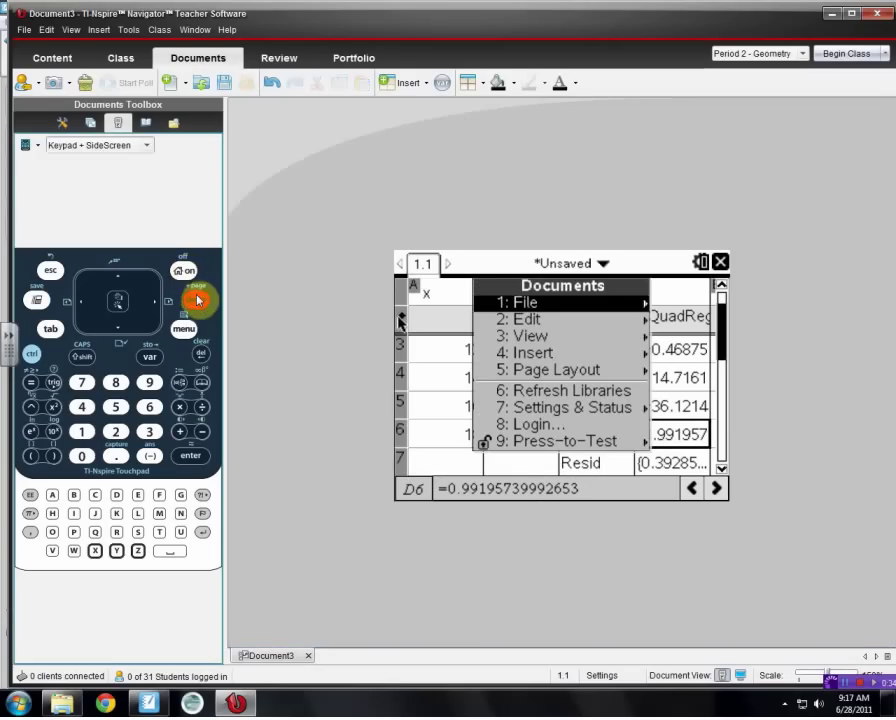
{"action": "left_click", "coordinate": [528, 355]}
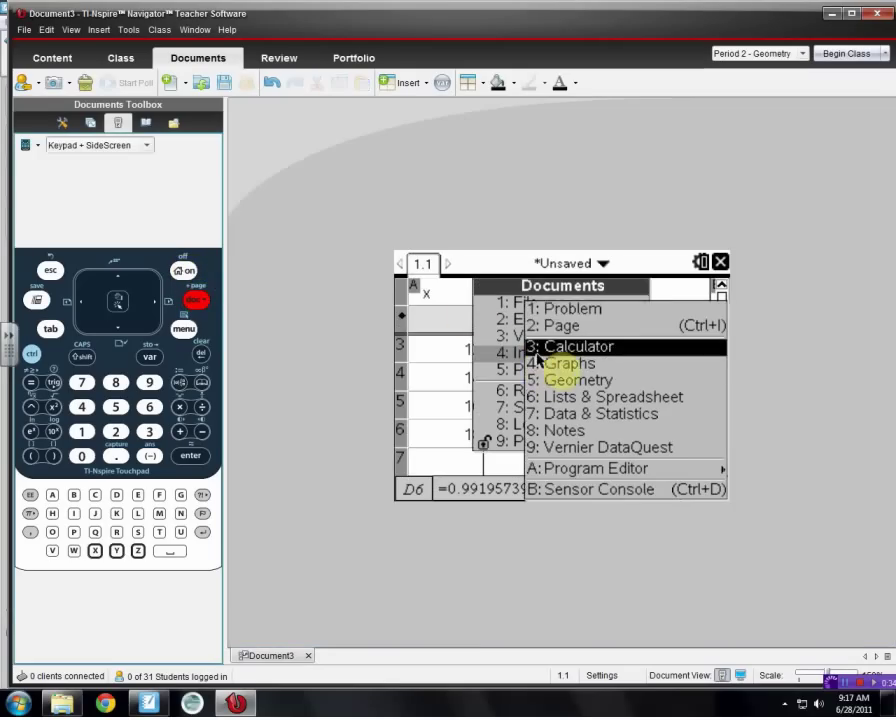
{"action": "left_click", "coordinate": [540, 363]}
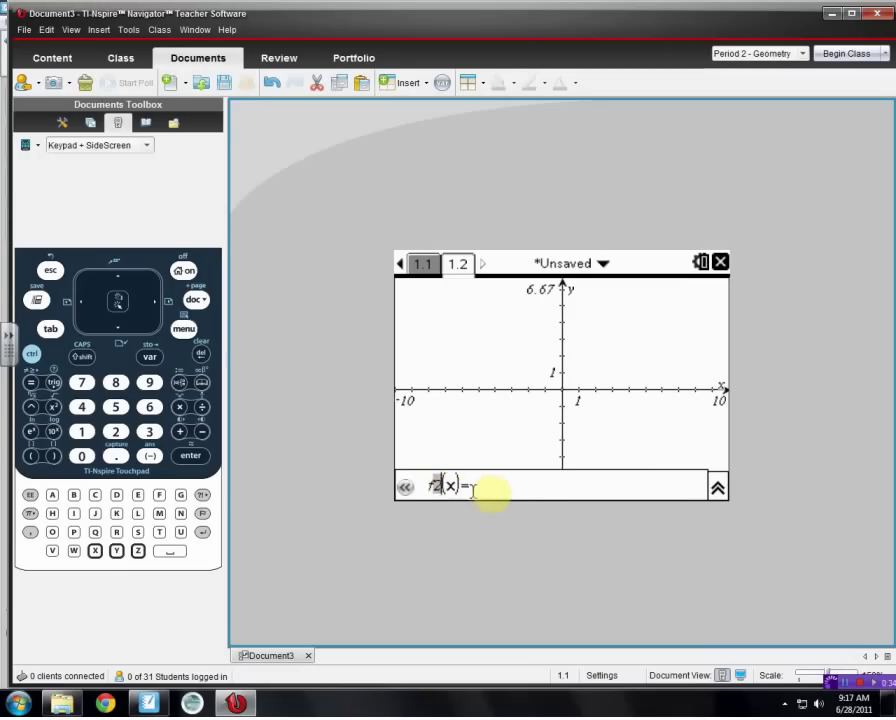
Recall the saved regression equation f1(x) in the function entry line, review its terms and graph it
{"action": "key", "text": "Up"}
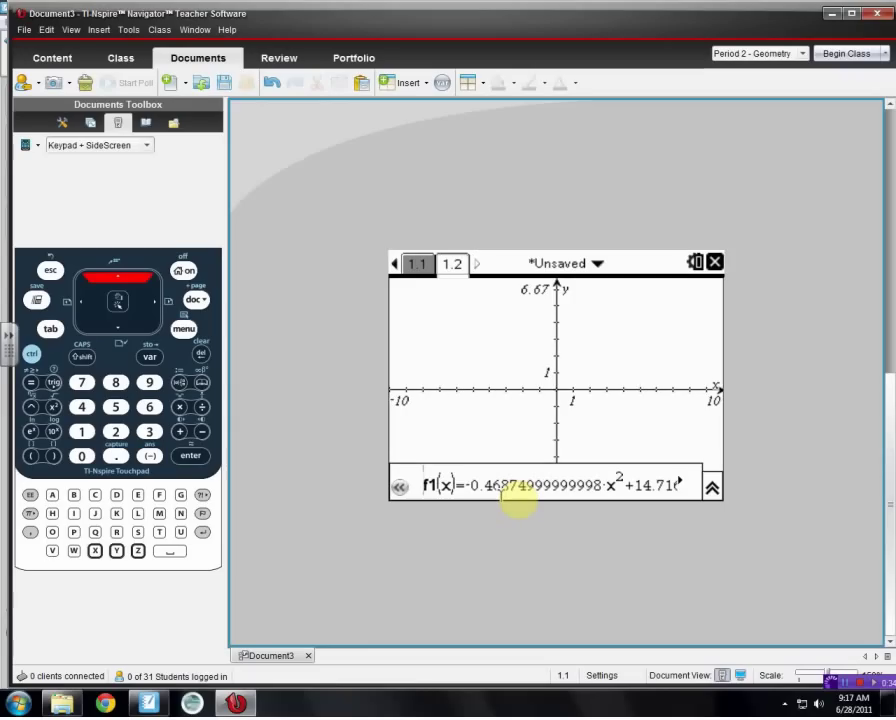
{"action": "key", "text": "Right"}
{"action": "key", "text": "Right"}
{"action": "key", "text": "Right"}
{"action": "key", "text": "Right"}
{"action": "key", "text": "Right"}
{"action": "key", "text": "Right"}
{"action": "key", "text": "Right"}
{"action": "key", "text": "Right"}
{"action": "key", "text": "Right"}
{"action": "key", "text": "Right"}
{"action": "key", "text": "Right"}
{"action": "key", "text": "Right"}
{"action": "key", "text": "Right"}
{"action": "key", "text": "Right"}
{"action": "key", "text": "Right"}
{"action": "key", "text": "Right"}
{"action": "key", "text": "Right"}
{"action": "key", "text": "Right"}
{"action": "key", "text": "Right"}
{"action": "key", "text": "Right"}
{"action": "key", "text": "Right"}
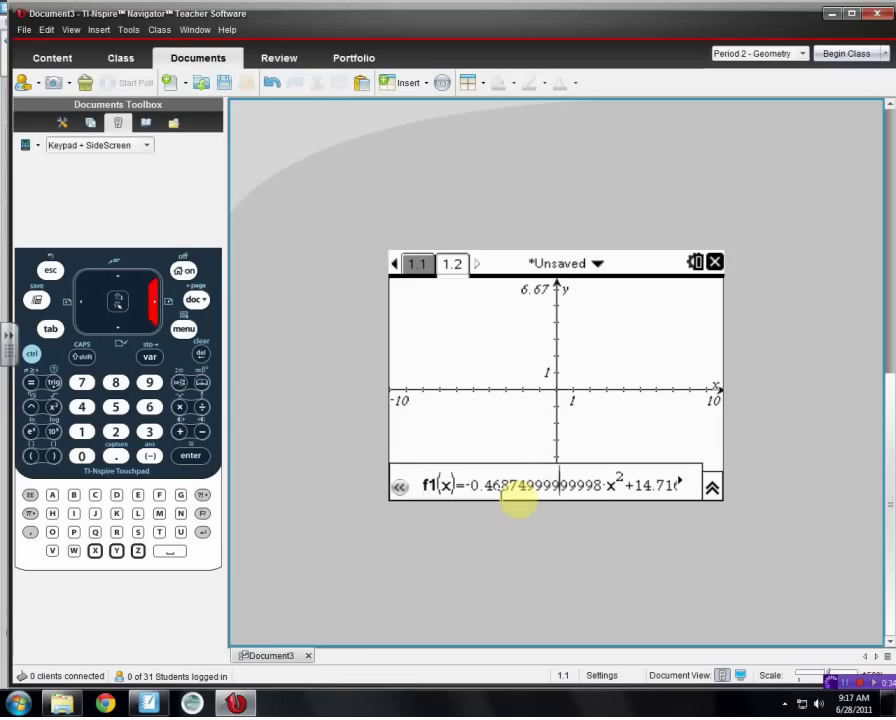
{"action": "key", "text": "Left"}
{"action": "key", "text": "Left"}
{"action": "key", "text": "Left"}
{"action": "key", "text": "Left"}
{"action": "key", "text": "Left"}
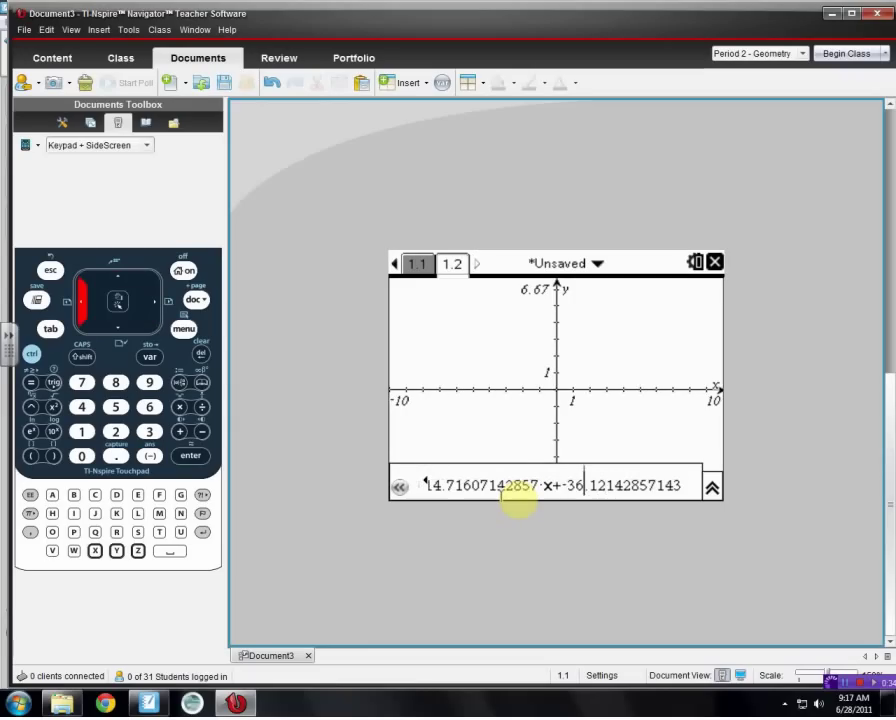
{"action": "key", "text": "Left"}
{"action": "key", "text": "Left"}
{"action": "key", "text": "Left"}
{"action": "key", "text": "Left"}
{"action": "key", "text": "Left"}
{"action": "key", "text": "Left"}
{"action": "key", "text": "Left"}
{"action": "key", "text": "Left"}
{"action": "key", "text": "Left"}
{"action": "key", "text": "Left"}
{"action": "key", "text": "Left"}
{"action": "key", "text": "Left"}
{"action": "key", "text": "Left"}
{"action": "key", "text": "Left"}
{"action": "key", "text": "Left"}
{"action": "key", "text": "Left"}
{"action": "key", "text": "Left"}
{"action": "key", "text": "Left"}
{"action": "key", "text": "Left"}
{"action": "key", "text": "Left"}
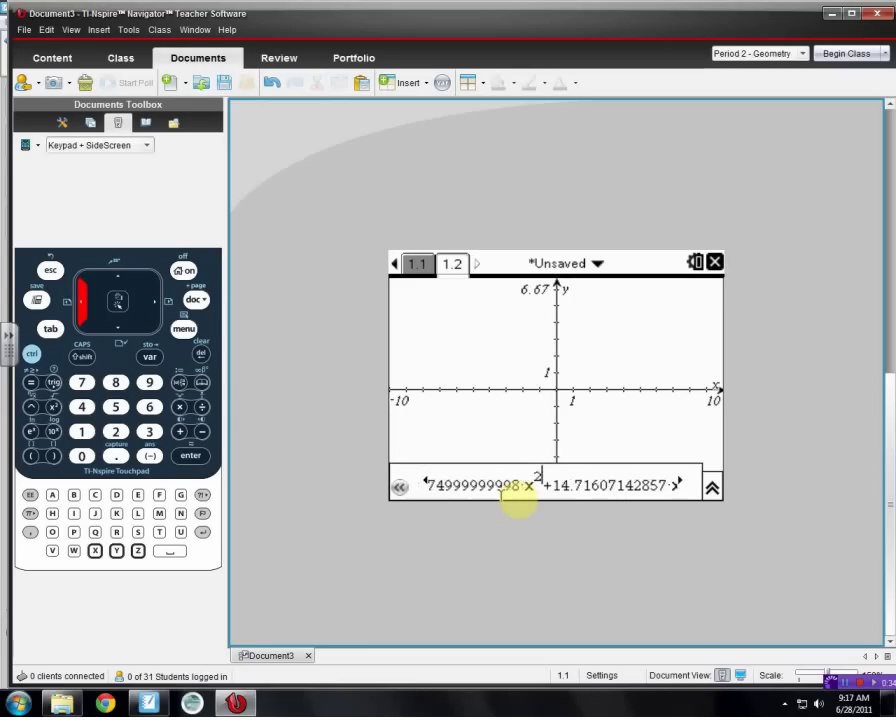
{"action": "key", "text": "Left"}
{"action": "key", "text": "Left"}
{"action": "key", "text": "Left"}
{"action": "key", "text": "Left"}
{"action": "key", "text": "Left"}
{"action": "key", "text": "Left"}
{"action": "key", "text": "Left"}
{"action": "key", "text": "Left"}
{"action": "key", "text": "Left"}
{"action": "key", "text": "Left"}
{"action": "key", "text": "Left"}
{"action": "key", "text": "Left"}
{"action": "key", "text": "Left"}
{"action": "key", "text": "Left"}
{"action": "key", "text": "Left"}
{"action": "key", "text": "Left"}
{"action": "key", "text": "Left"}
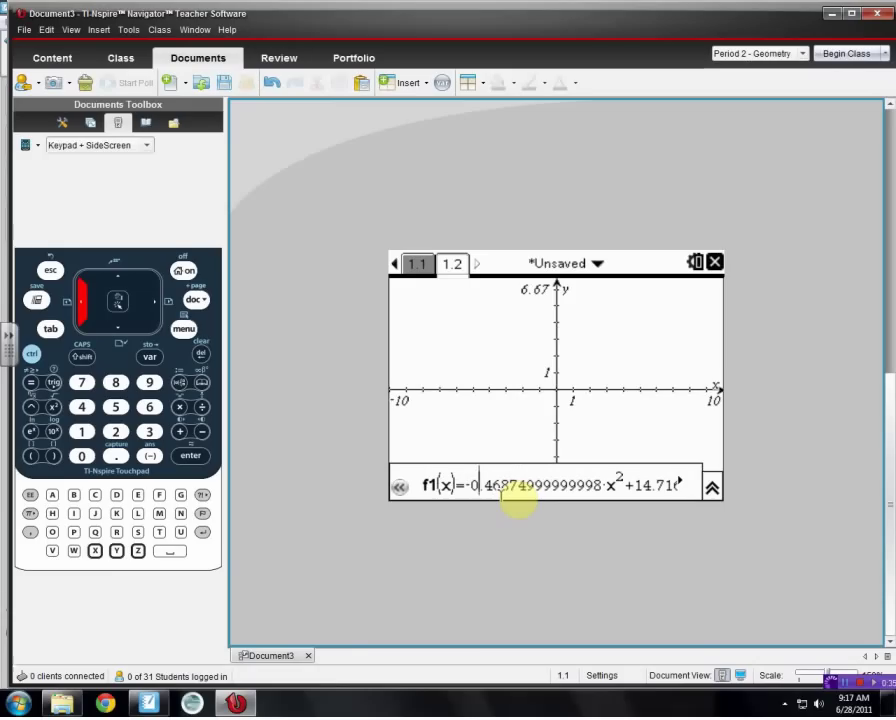
{"action": "key", "text": "Return"}
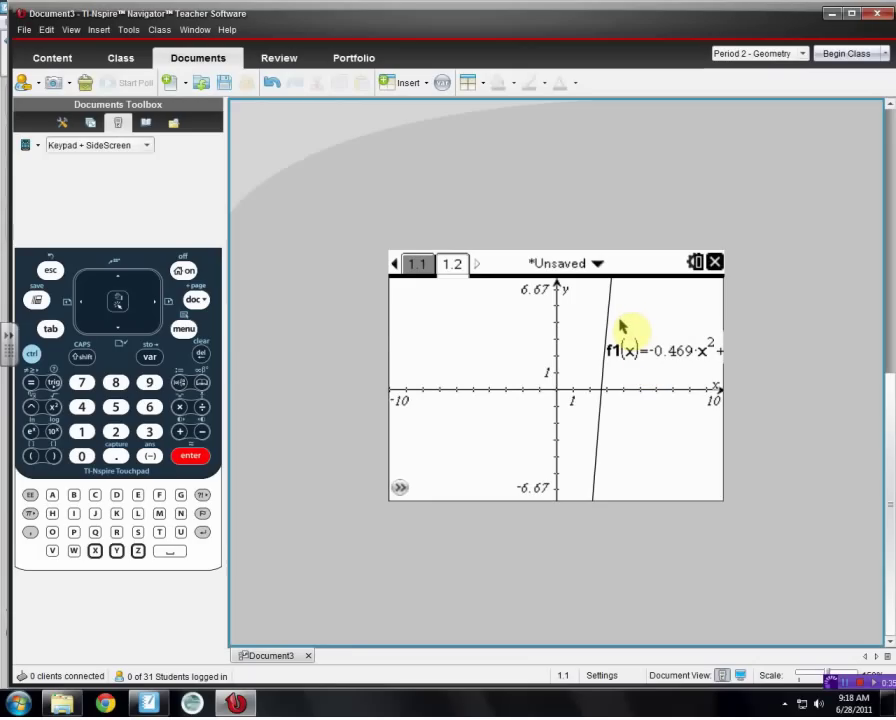
Fit the graph window to the plotted f1(x) with Zoom – Fit
{"action": "left_click", "coordinate": [189, 328]}
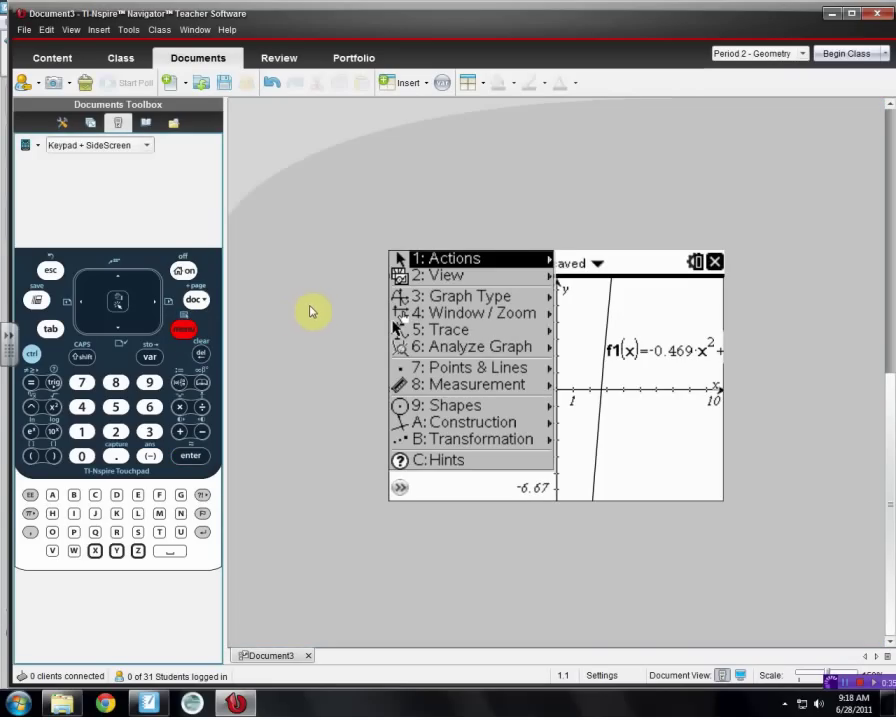
{"action": "left_click", "coordinate": [489, 317]}
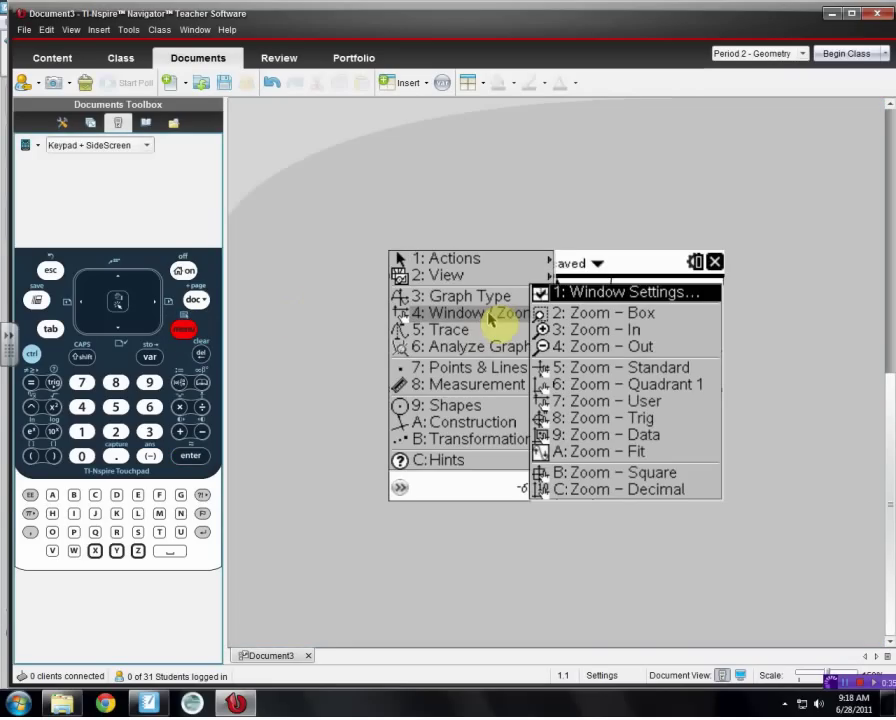
{"action": "left_click", "coordinate": [630, 458]}
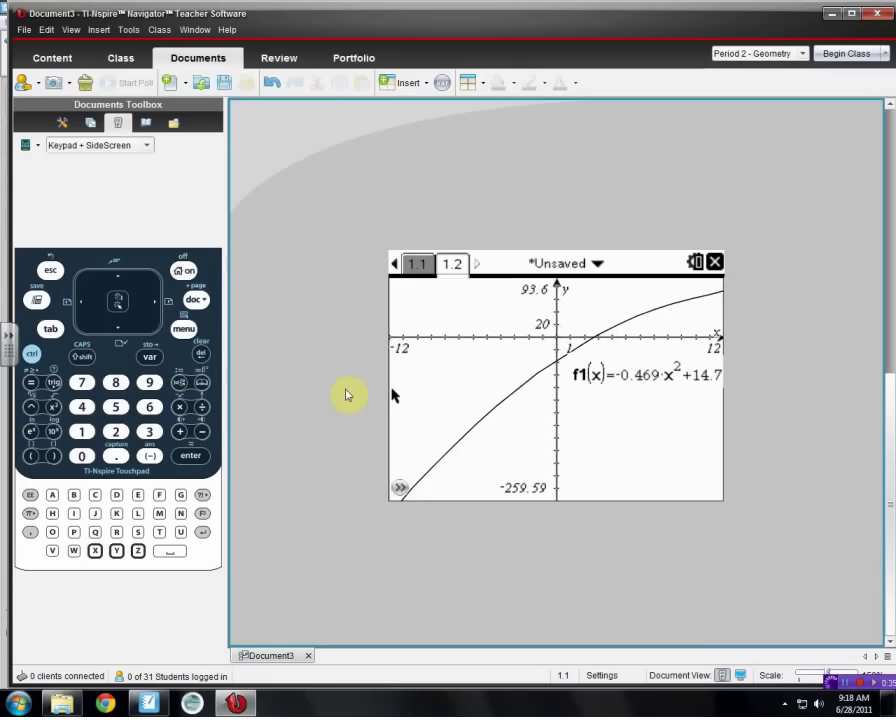
Set the graph window to XMin 8, XMax 18, YMin 50 and YMax 90, keeping both scales on Auto
{"action": "left_click", "coordinate": [194, 333]}
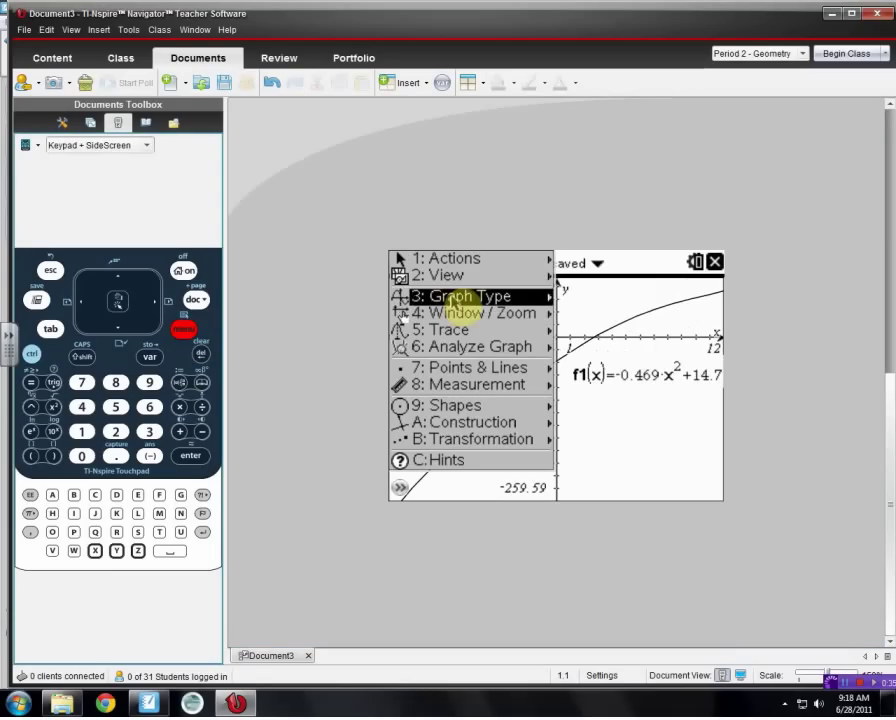
{"action": "left_click", "coordinate": [453, 298]}
{"action": "mouse_move", "coordinate": [496, 312]}
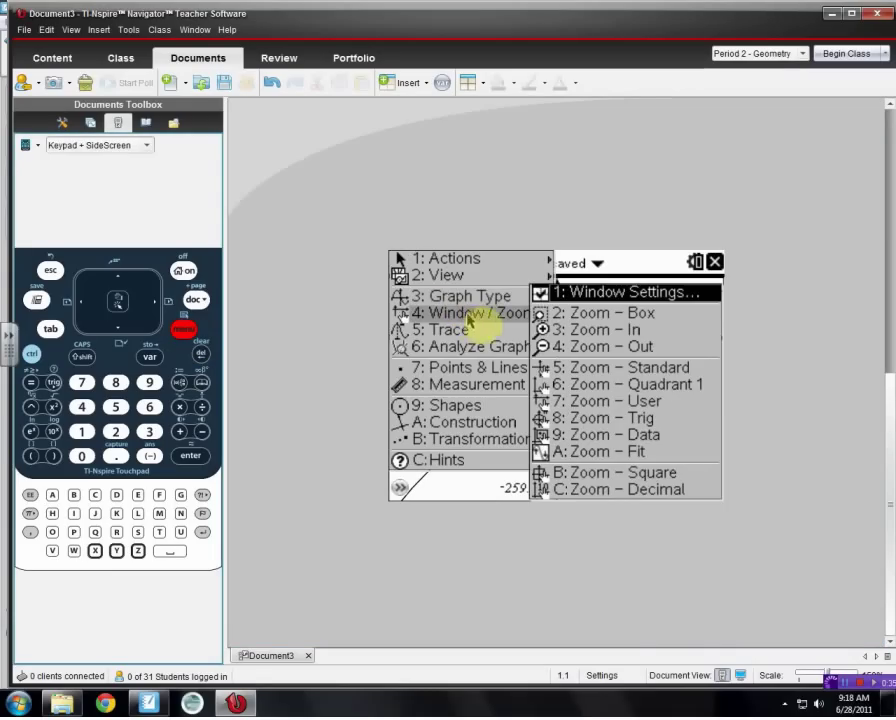
{"action": "left_click", "coordinate": [576, 294]}
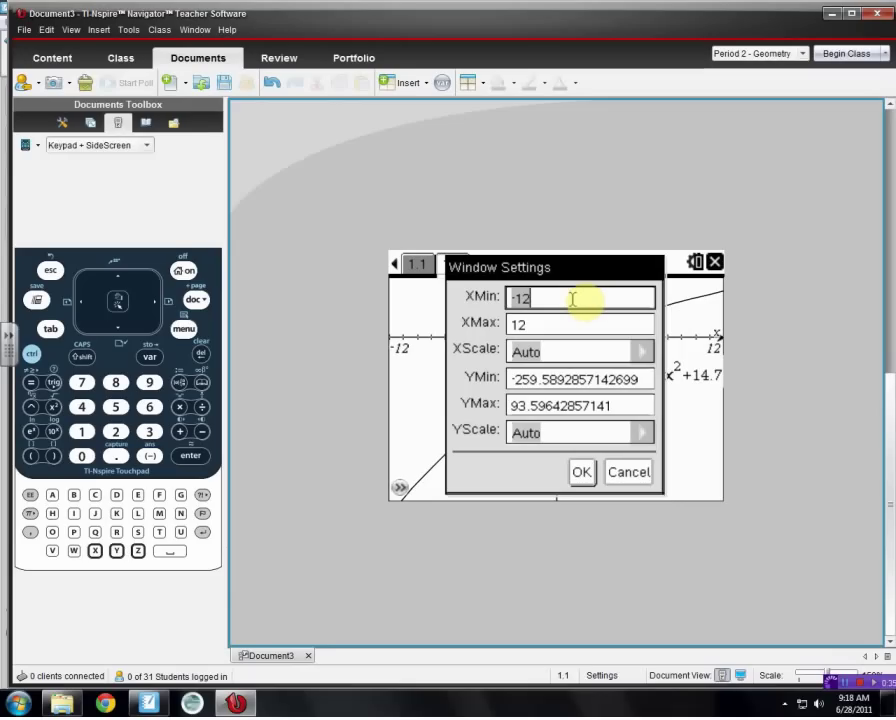
{"action": "type", "text": "8"}
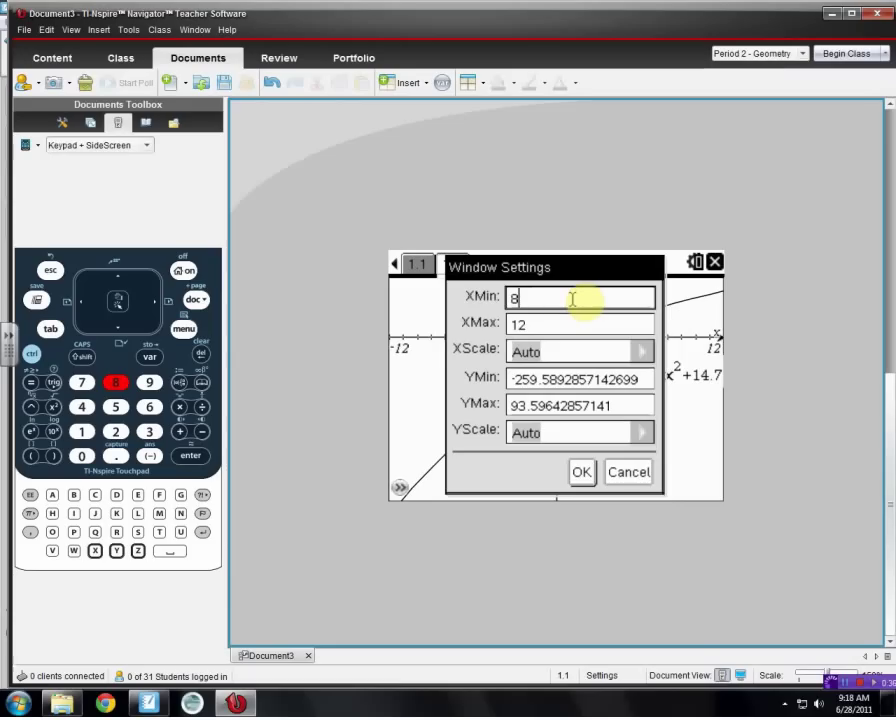
{"action": "key", "text": "Tab"}
{"action": "type", "text": "18"}
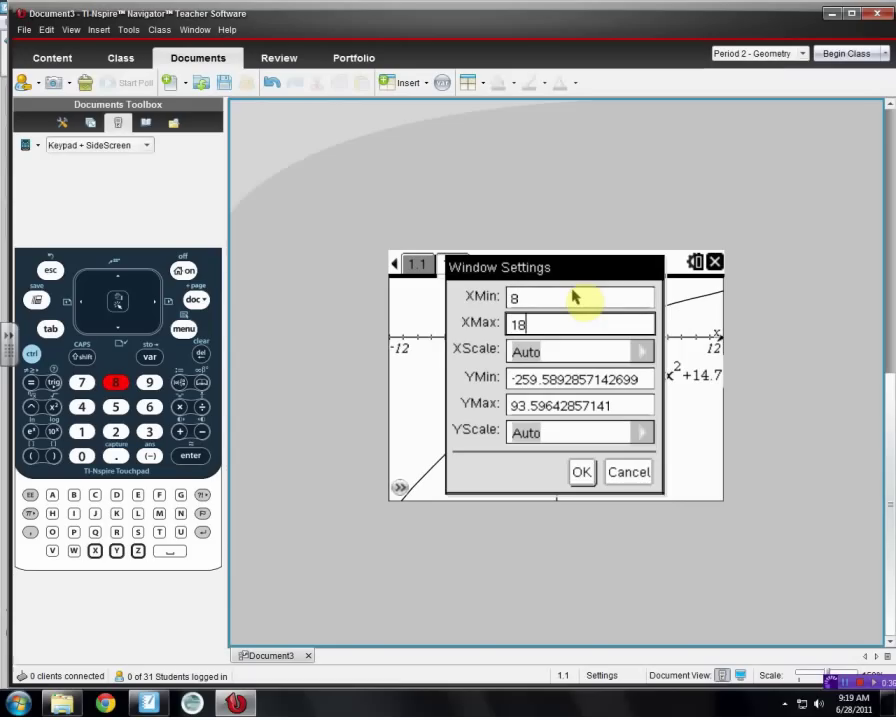
{"action": "left_click", "coordinate": [593, 384]}
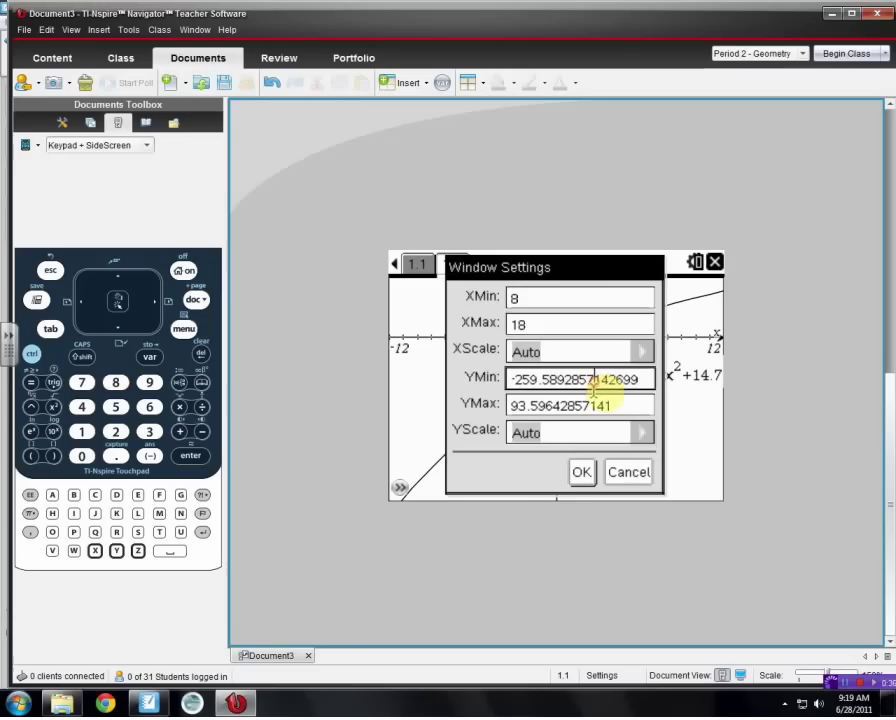
{"action": "left_click_drag", "start_coordinate": [644, 380], "coordinate": [515, 376]}
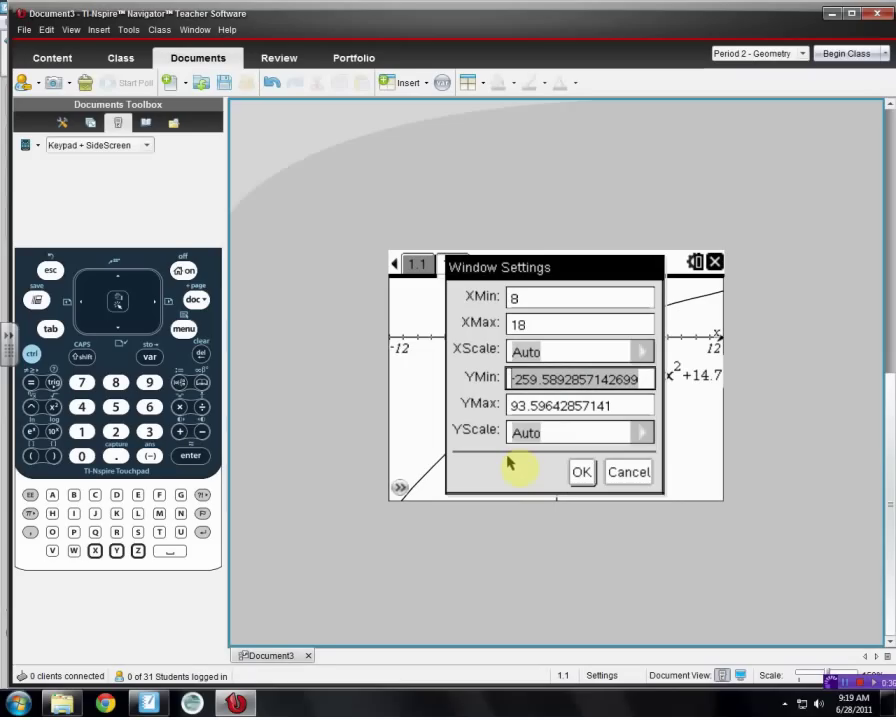
{"action": "key", "text": "Tab"}
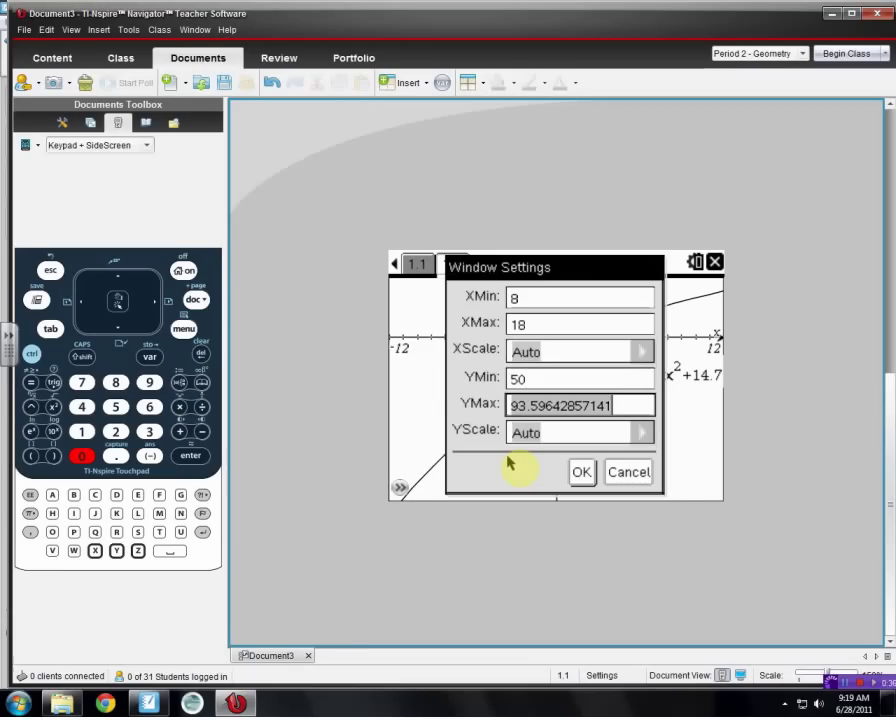
{"action": "type", "text": "90"}
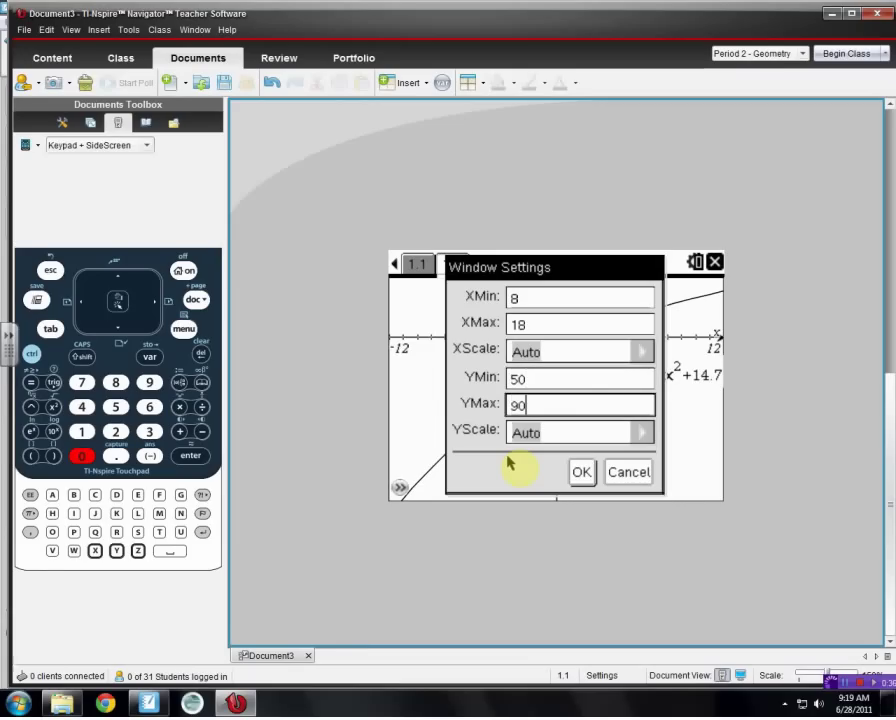
{"action": "left_click", "coordinate": [579, 474]}
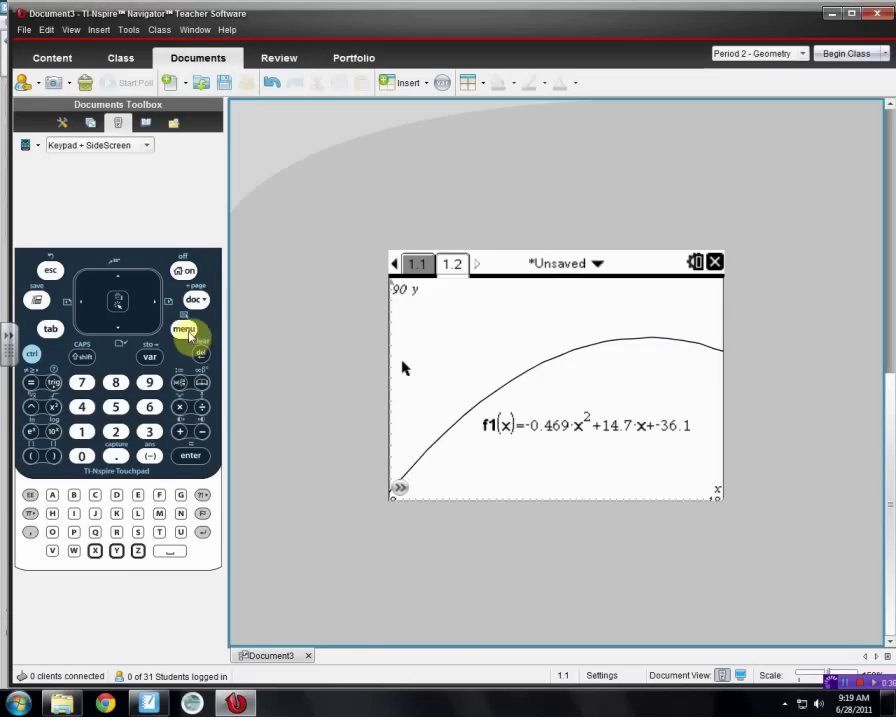
Find the maximum of f1(x) between bounds on both sides of the vertex and place its coordinate label above the curve
{"action": "left_click", "coordinate": [186, 332]}
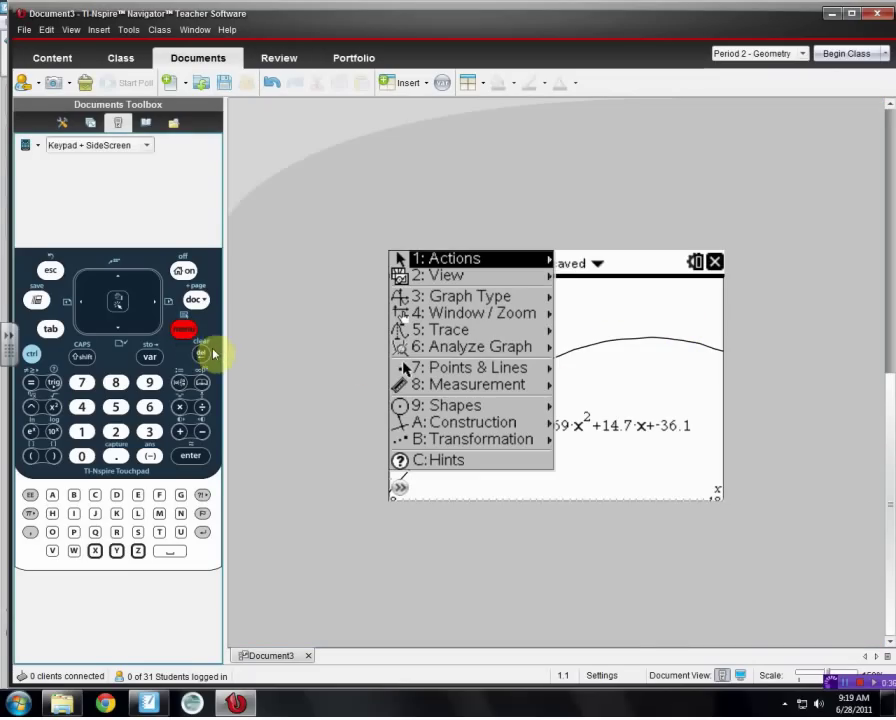
{"action": "mouse_move", "coordinate": [542, 350]}
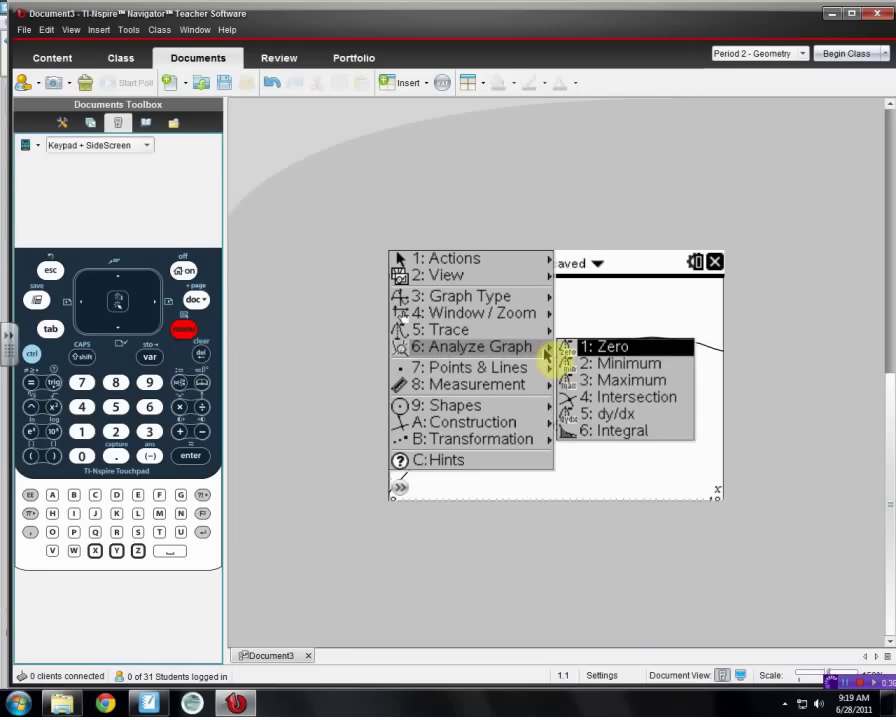
{"action": "left_click", "coordinate": [630, 382]}
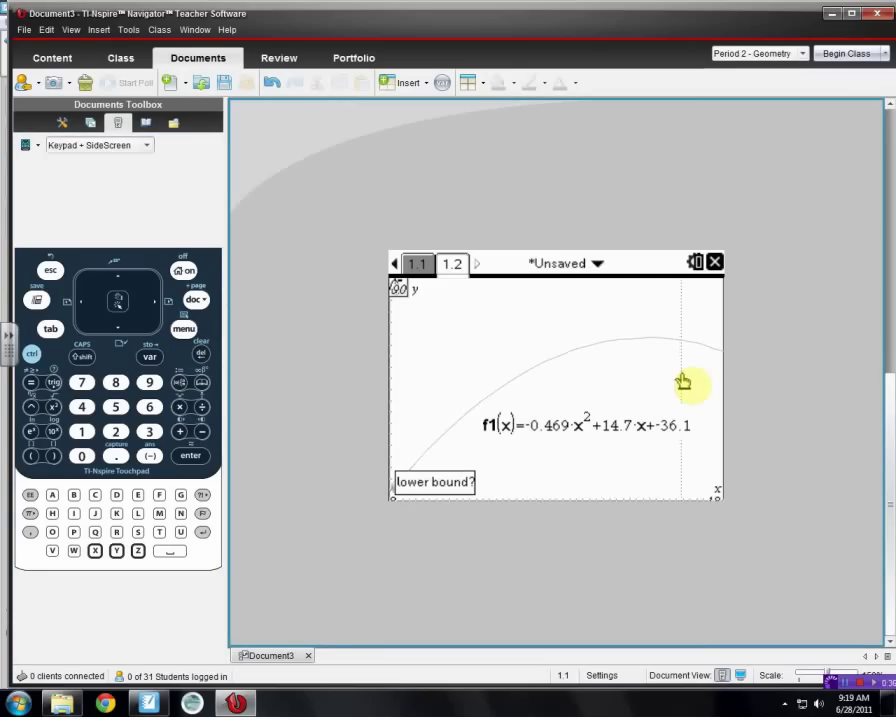
{"action": "left_click", "coordinate": [683, 381]}
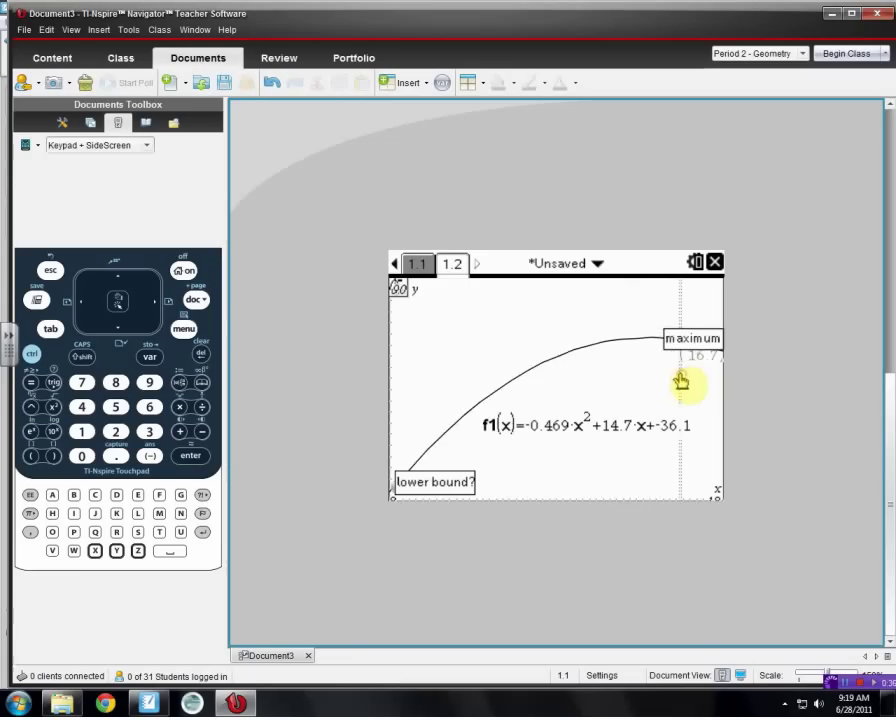
{"action": "left_click", "coordinate": [626, 379]}
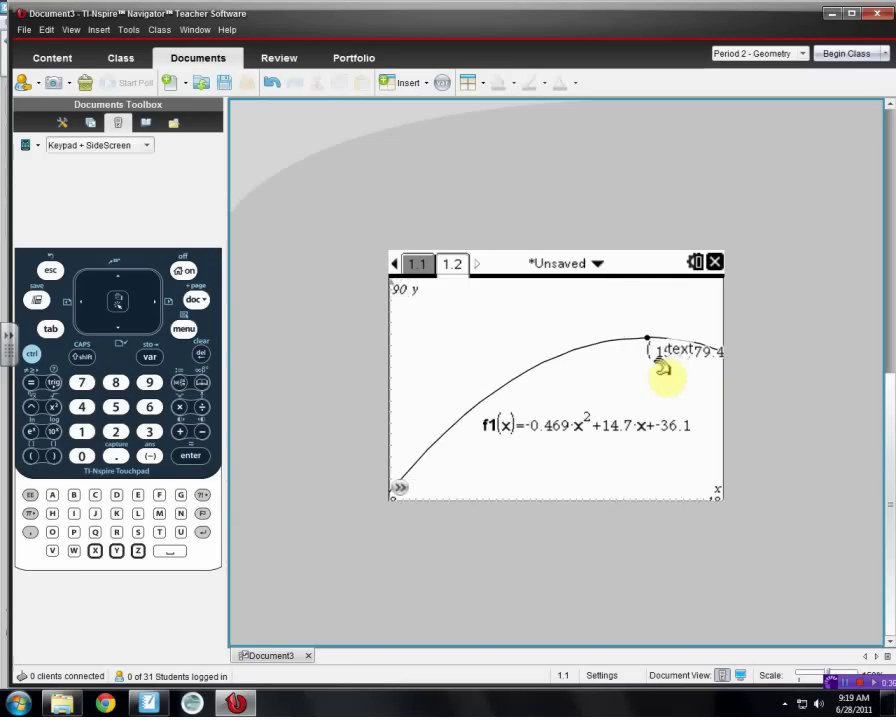
{"action": "left_click_drag", "start_coordinate": [666, 364], "coordinate": [622, 325]}
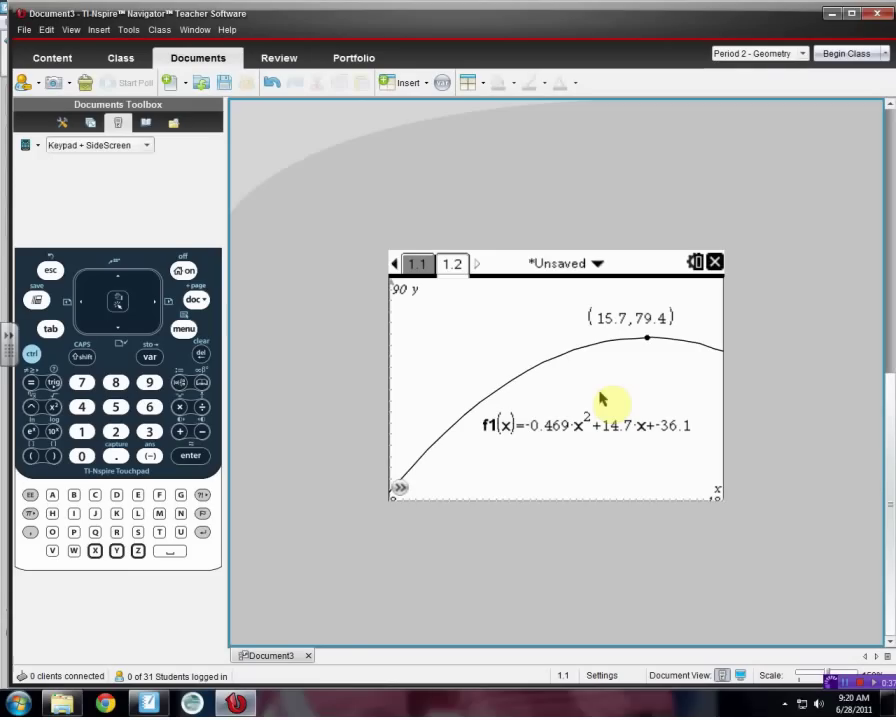
{"action": "left_click", "coordinate": [632, 373]}
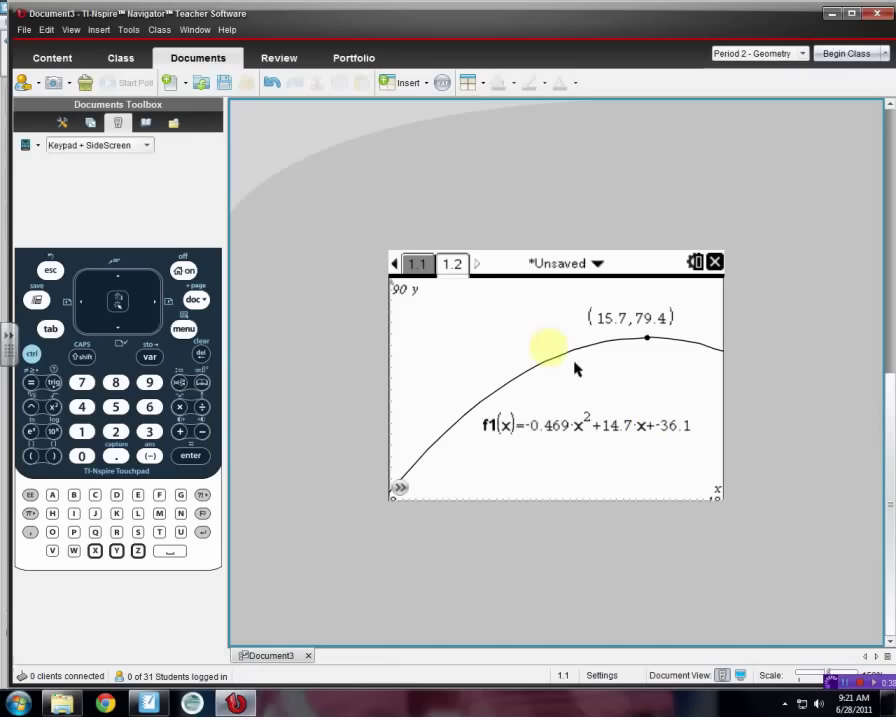
Switch to the SMART Notebook lesson and, on the homework page, add "allowed to use quadratic regression." after "7 - 17 odd"
{"action": "left_click", "coordinate": [148, 703]}
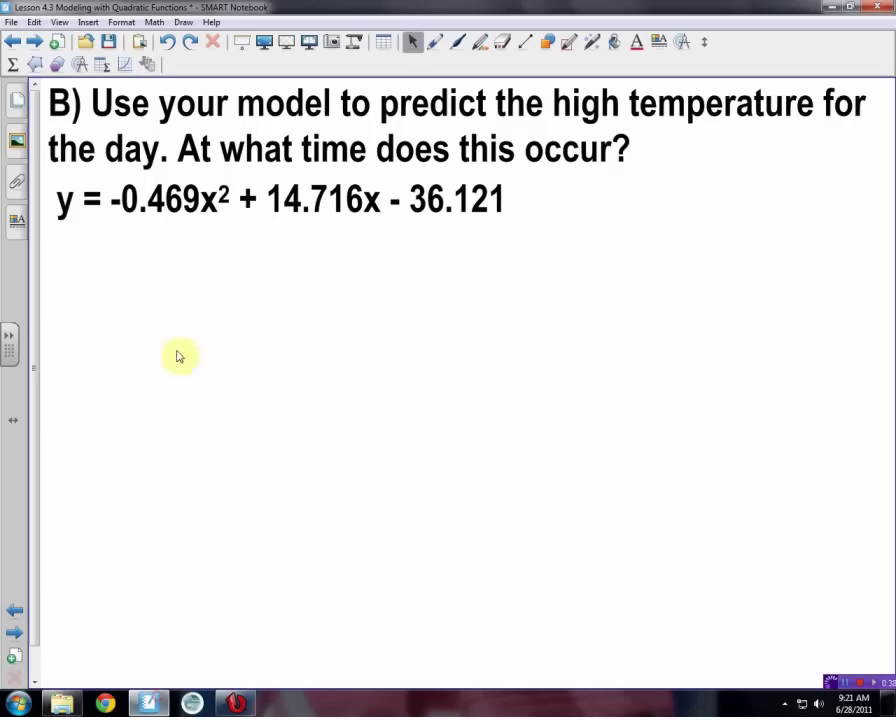
{"action": "left_click", "coordinate": [33, 42]}
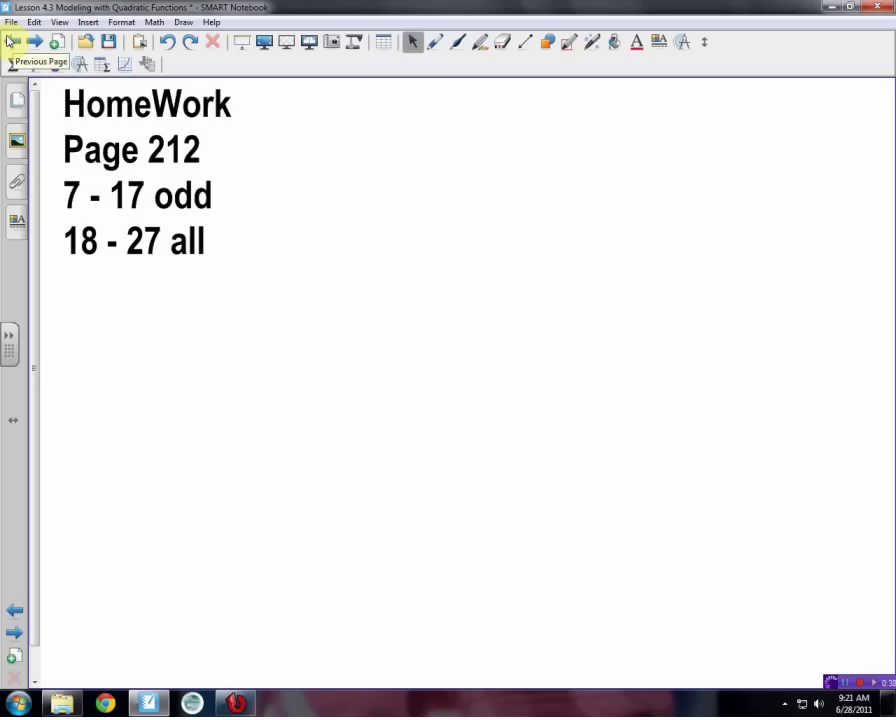
{"action": "left_click", "coordinate": [225, 197]}
{"action": "left_click", "coordinate": [225, 197]}
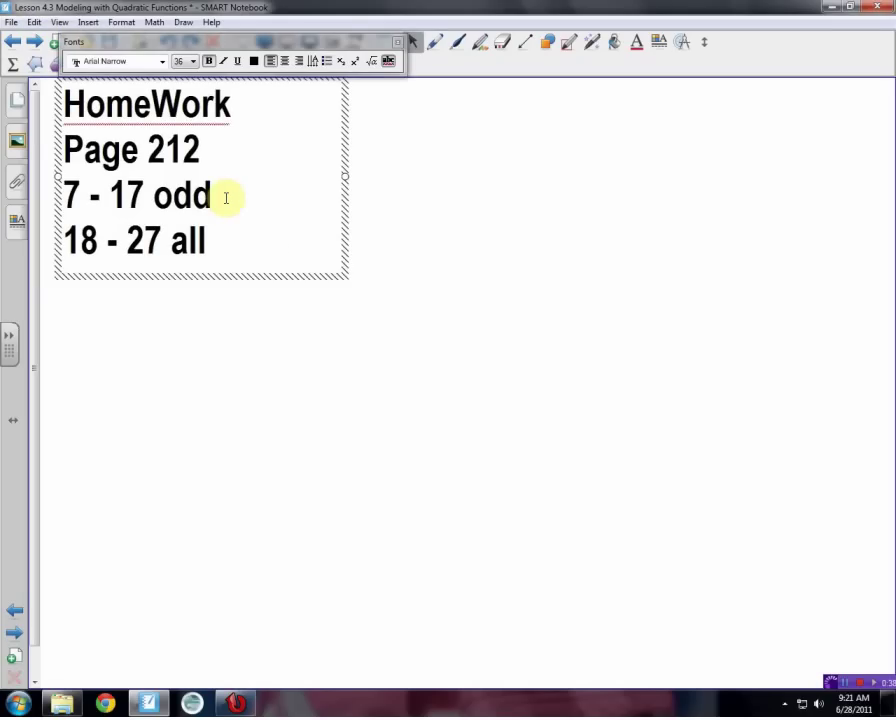
{"action": "type", "text": "all"}
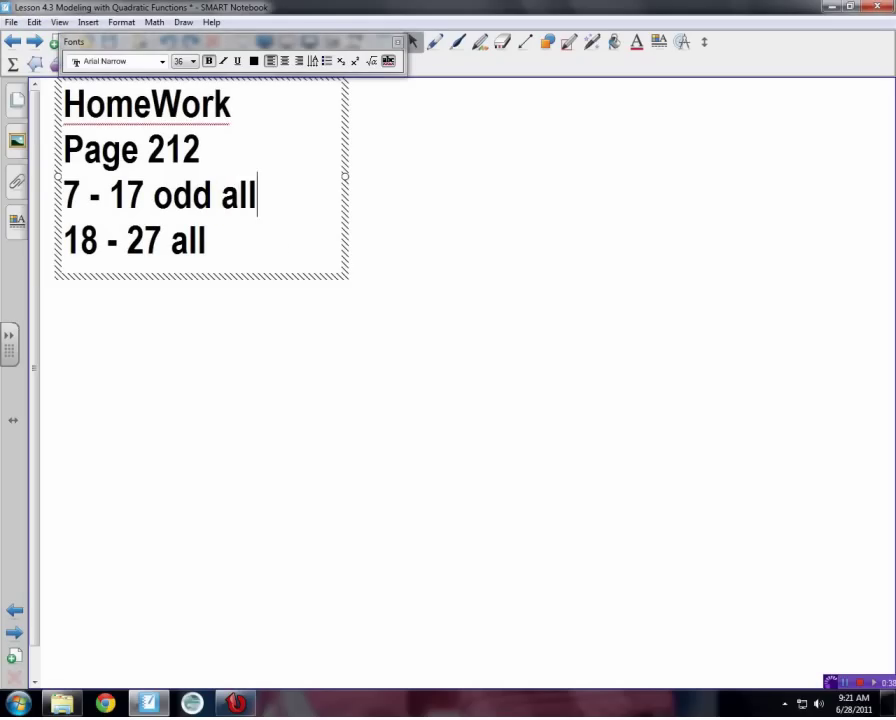
{"action": "type", "text": "owed to use "}
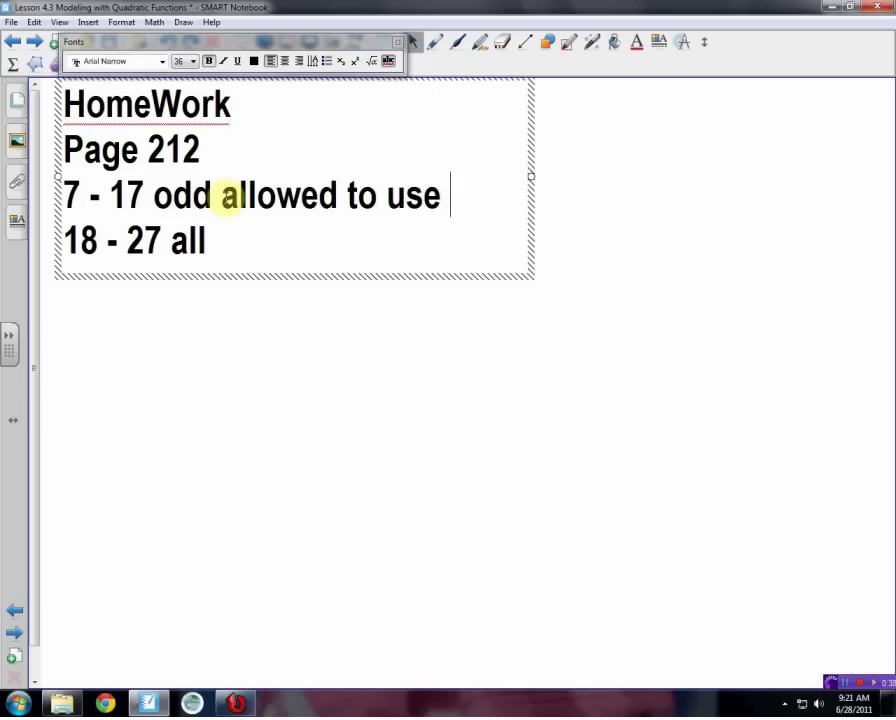
{"action": "type", "text": "quadratic "}
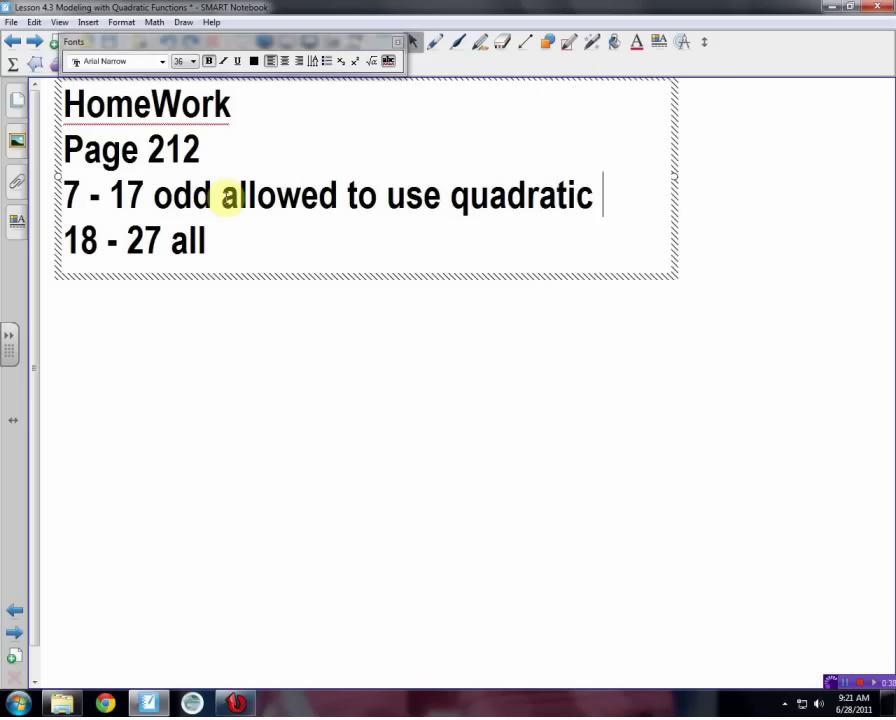
{"action": "type", "text": "regression."}
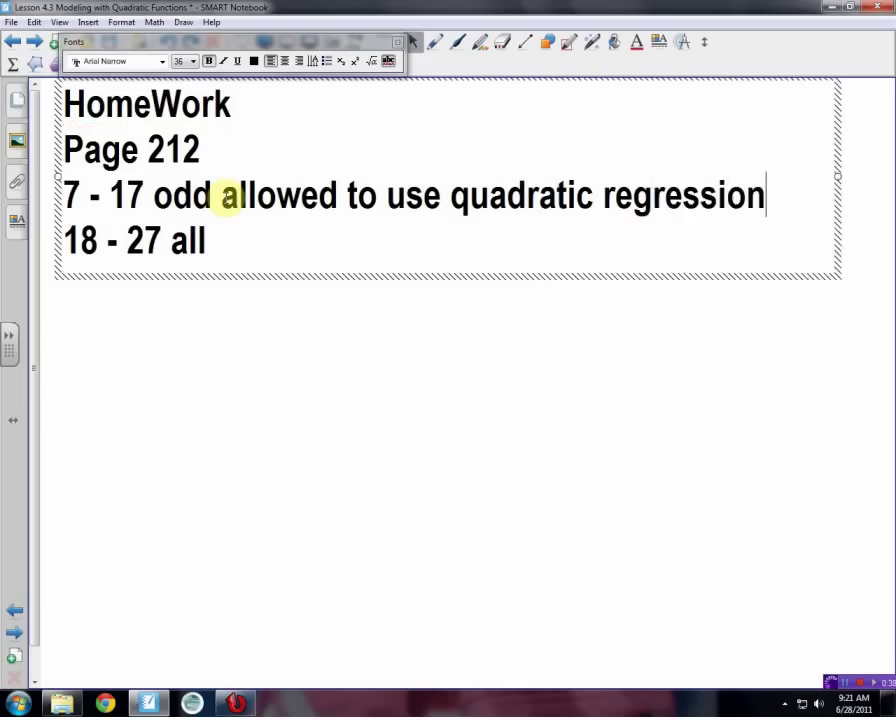
{"action": "left_click", "coordinate": [236, 362]}
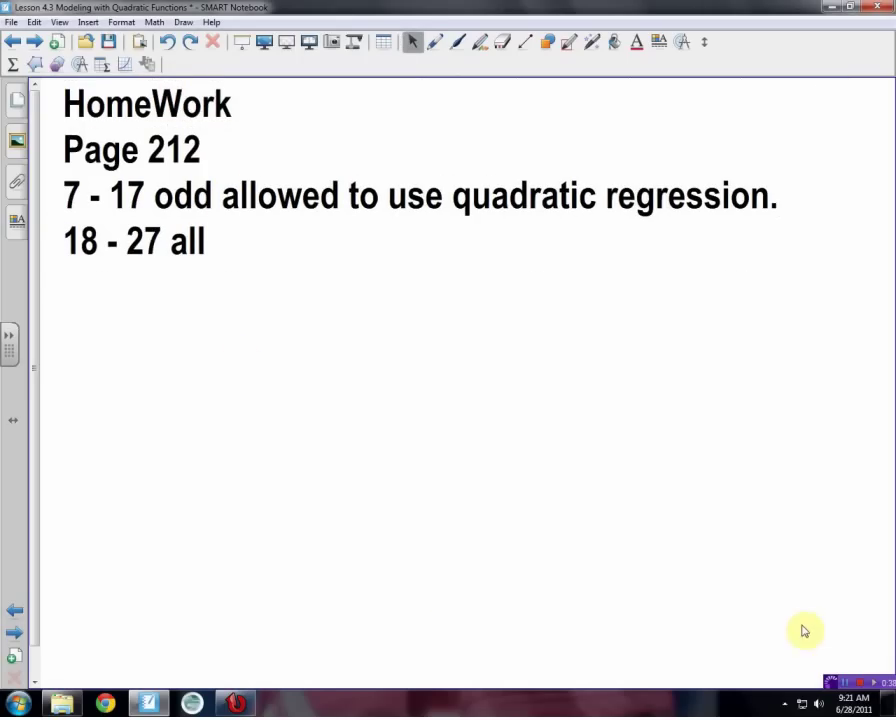